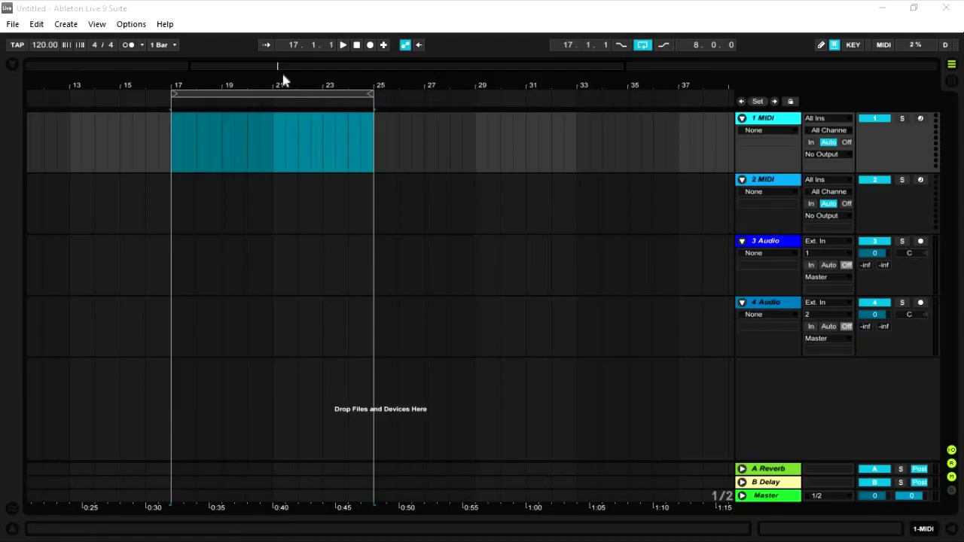
# Step: Set the project tempo to 150 BPM and load Sylenth1 onto the first MIDI track
pyautogui.moveTo(251, 86); pyautogui.dragTo(299, 122)
pyautogui.click(49, 44)
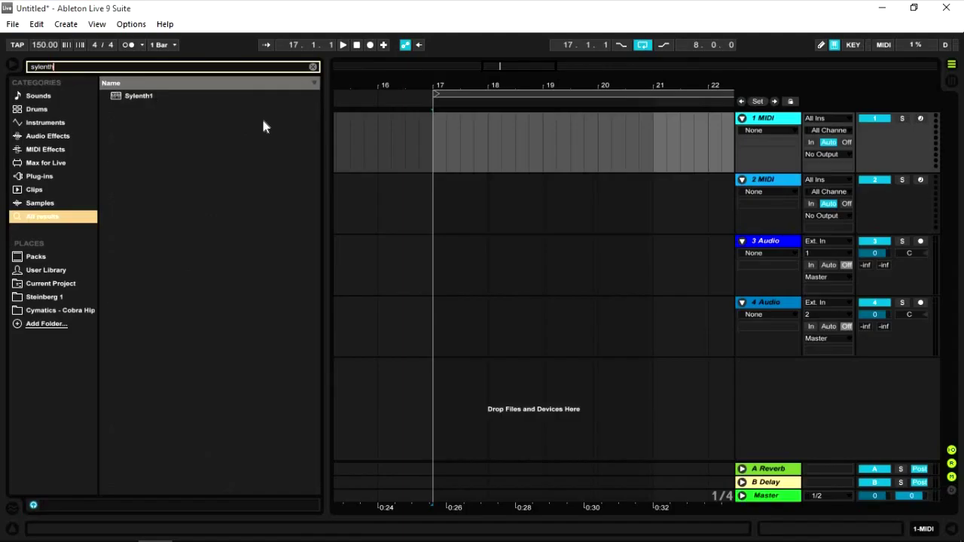
pyautogui.doubleClick(260, 118)
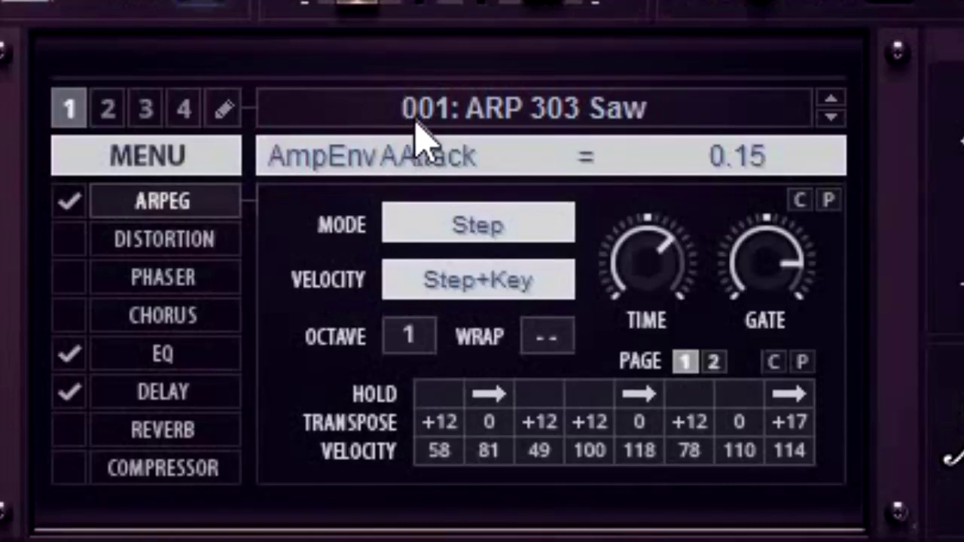
# Step: Step through the Sylenth1 presets and choose LD TeleSynth
pyautogui.click(415, 122)
pyautogui.click(963, 314)
pyautogui.press('Down')
pyautogui.press('Down')
pyautogui.press('Up')
pyautogui.press('Up')
pyautogui.press('Up')
pyautogui.press('Up')
pyautogui.press('Up')
pyautogui.press('Down')
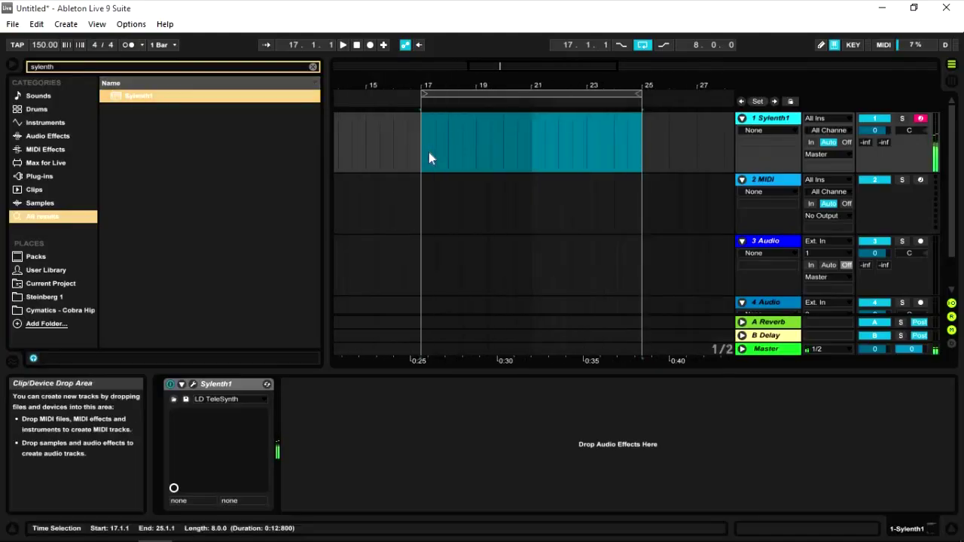
# Step: Create a four-bar MIDI clip at bar 17 and enter a one-bar A2, C3 and E3 chord in its first bar
pyautogui.moveTo(429, 155); pyautogui.dragTo(532, 154)
pyautogui.hotkey('ctrl', 'shift', 'm')
pyautogui.moveTo(338, 343); pyautogui.dragTo(363, 345)
pyautogui.doubleClick(362, 398)
pyautogui.moveTo(367, 398); pyautogui.dragTo(482, 345)
pyautogui.moveTo(482, 346)
pyautogui.mouseDown()
pyautogui.moveTo(479, 357)
pyautogui.moveTo(479, 341)
pyautogui.mouseUp()
pyautogui.press('space')
pyautogui.scroll(-3, 502, 391)
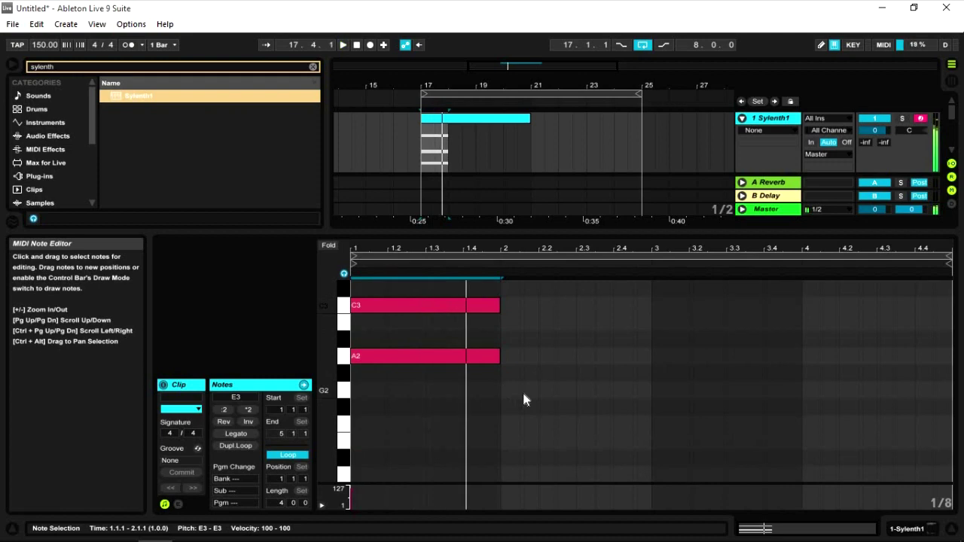
pyautogui.scroll(1, 502, 391)
pyautogui.press('space')
# Step: Copy the notes into the clip's second bar to form a C3, E3 and G3 chord
pyautogui.doubleClick(504, 426)
pyautogui.hotkey('ctrl', 'z')
pyautogui.moveTo(384, 373); pyautogui.dragTo(535, 375)
pyautogui.scroll(1, 539, 377)
pyautogui.moveTo(546, 422); pyautogui.dragTo(549, 306)
pyautogui.scroll(-1, 551, 339)
# Step: Build one-bar chords from copied notes: G2, B2 and D3 in bar 3, and F2, A2 and C3 in bar 4
pyautogui.moveTo(555, 367); pyautogui.dragTo(706, 455)
pyautogui.moveTo(707, 456); pyautogui.dragTo(710, 342)
pyautogui.scroll(-1, 710, 361)
pyautogui.moveTo(713, 407); pyautogui.dragTo(882, 439)
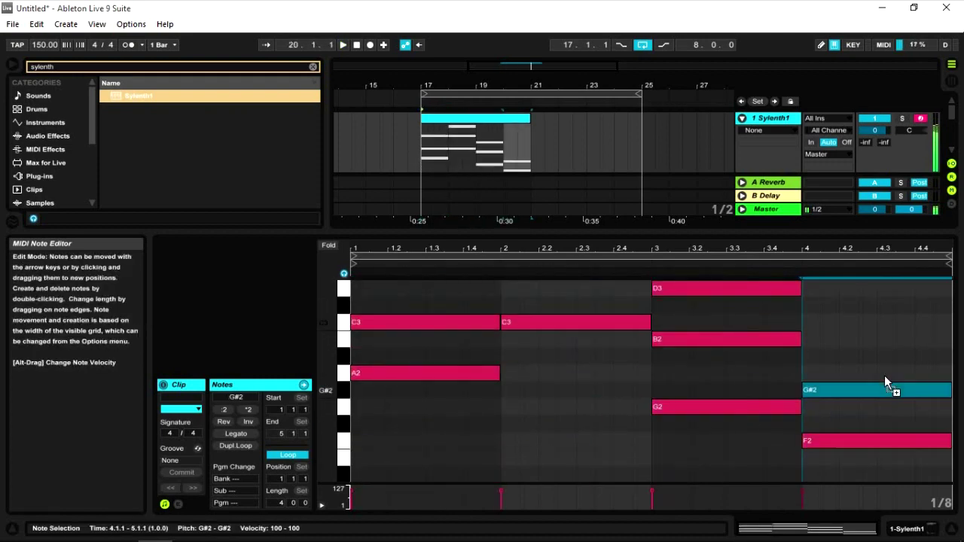
pyautogui.moveTo(884, 392); pyautogui.dragTo(885, 374)
pyautogui.moveTo(885, 373); pyautogui.dragTo(881, 324)
# Step: Add a fourth note on top of each chord (G3, B3, F3 and E3) and play the progression
pyautogui.scroll(2, 809, 374)
pyautogui.moveTo(402, 388); pyautogui.dragTo(407, 339)
pyautogui.moveTo(550, 340); pyautogui.dragTo(562, 291)
pyautogui.scroll(-2, 648, 309)
pyautogui.scroll(1, 692, 320)
pyautogui.moveTo(708, 366); pyautogui.dragTo(718, 313)
pyautogui.moveTo(719, 320); pyautogui.dragTo(846, 341)
pyautogui.press('space')
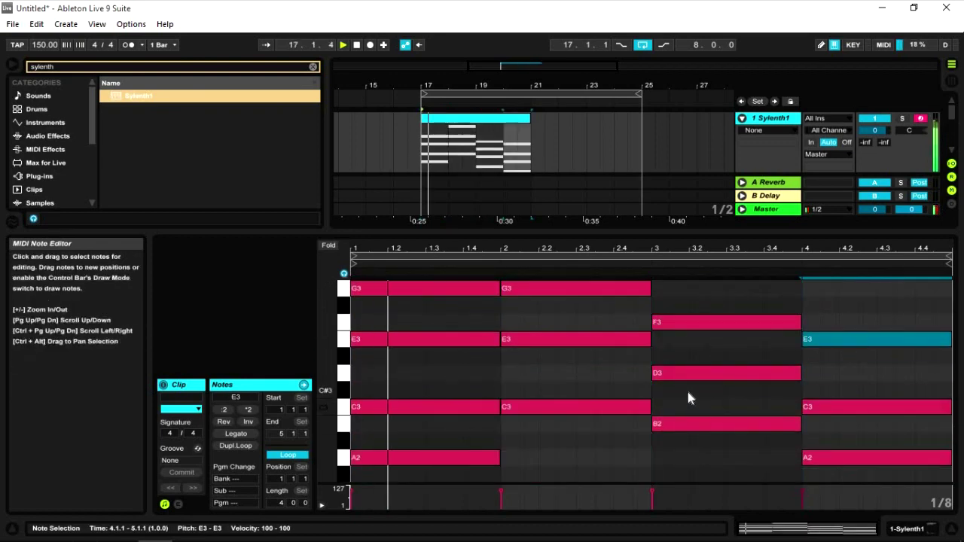
pyautogui.scroll(3, 698, 411)
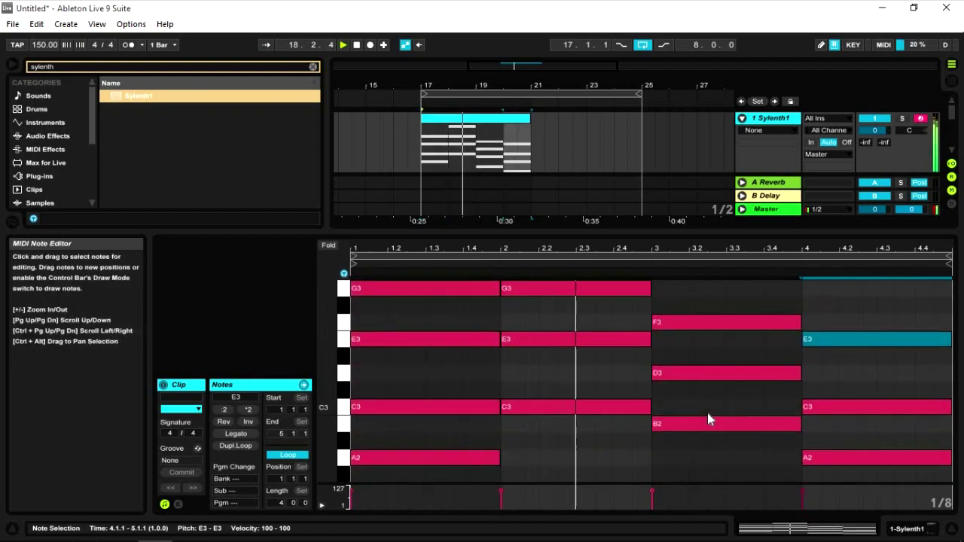
pyautogui.scroll(-5, 707, 420)
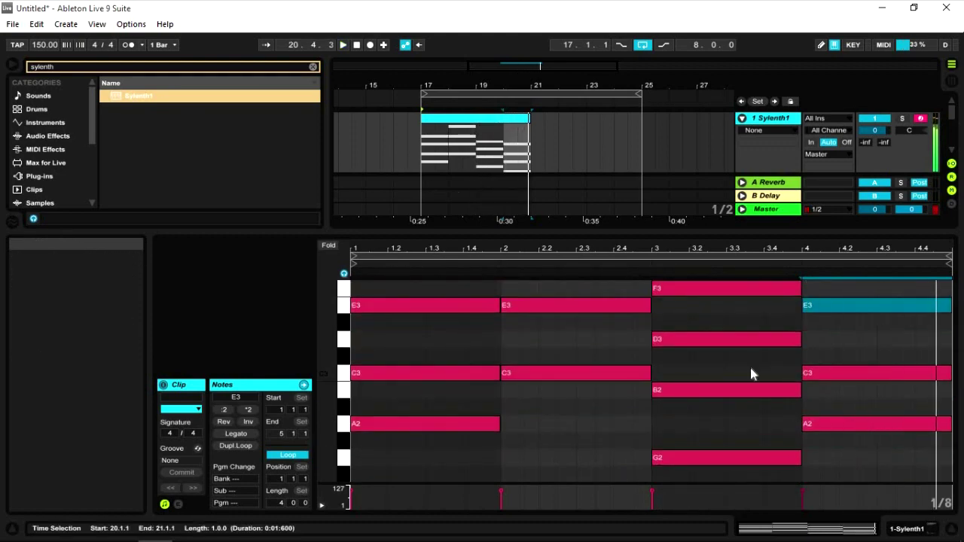
# Step: Reopen the chord clip's notes and shorten the first chord to end at 1.4
pyautogui.click(936, 529)
pyautogui.click(12, 66)
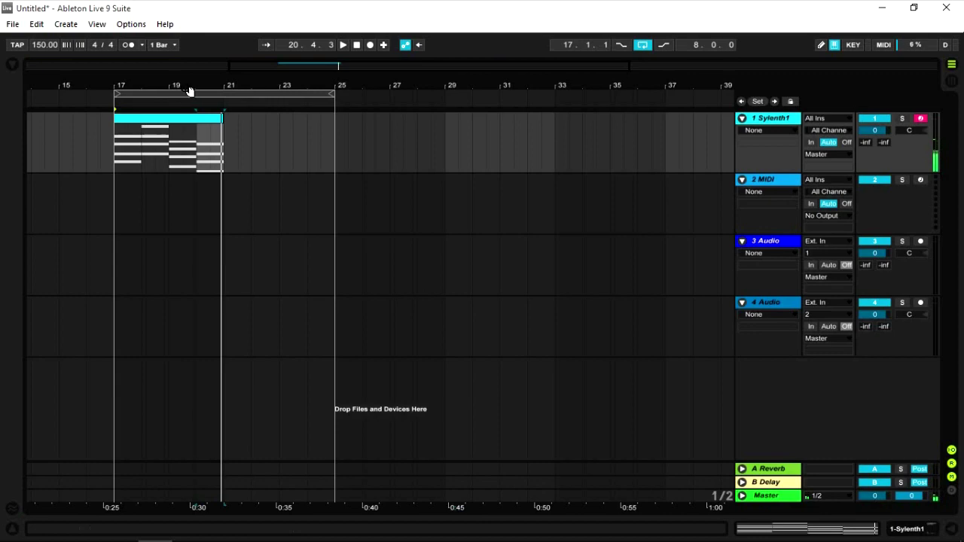
pyautogui.doubleClick(215, 118)
pyautogui.moveTo(456, 467); pyautogui.dragTo(439, 209)
pyautogui.moveTo(327, 305); pyautogui.dragTo(307, 354)
pyautogui.moveTo(516, 291); pyautogui.dragTo(507, 390)
pyautogui.moveTo(439, 306); pyautogui.dragTo(449, 470)
pyautogui.moveTo(500, 407); pyautogui.dragTo(463, 396)
# Step: Trim the remaining chords so the second ends at 2.3, the third starts at 3.3 and the fourth ends at 4.3
pyautogui.moveTo(527, 410); pyautogui.dragTo(584, 291)
pyautogui.moveTo(651, 302); pyautogui.dragTo(576, 303)
pyautogui.moveTo(666, 459); pyautogui.dragTo(696, 331)
pyautogui.moveTo(653, 348); pyautogui.dragTo(728, 350)
pyautogui.moveTo(860, 301); pyautogui.dragTo(887, 509)
pyautogui.moveTo(945, 355); pyautogui.dragTo(876, 357)
pyautogui.hotkey('ctrl', 'z')
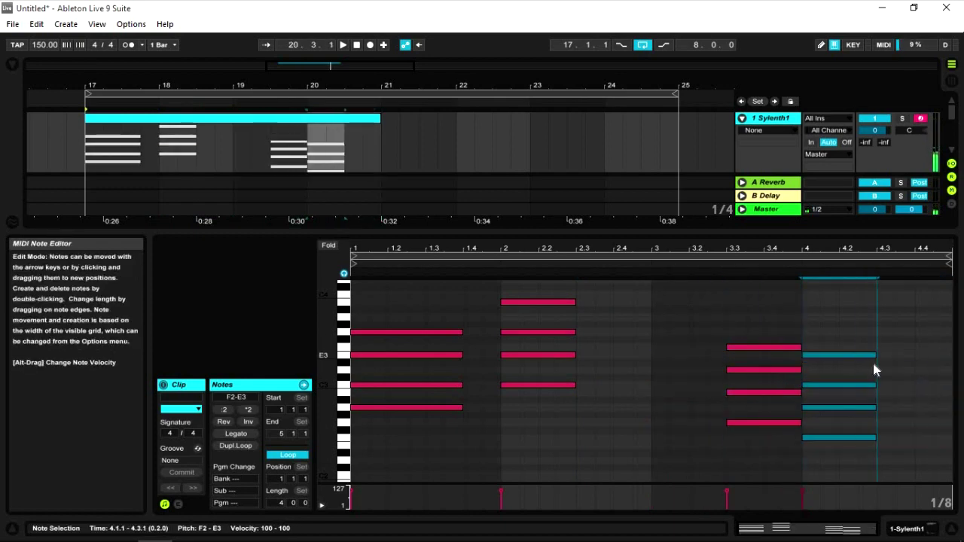
# Step: Duplicate the chord clip to bar 21 and play the eight-bar loop from bar 17
pyautogui.hotkey('shift', 'Tab')
pyautogui.hotkey('ctrl', 'd')
pyautogui.click(112, 86)
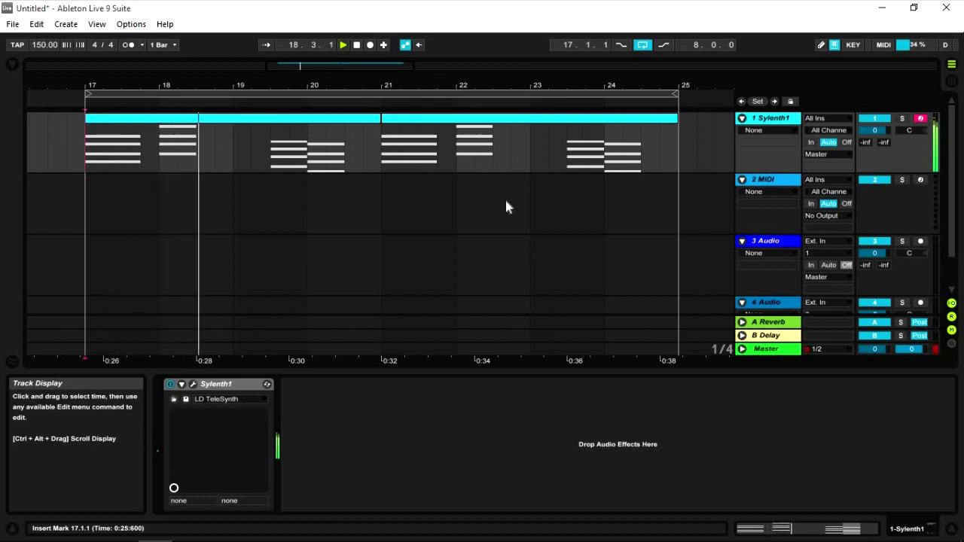
pyautogui.moveTo(309, 85); pyautogui.dragTo(311, 66)
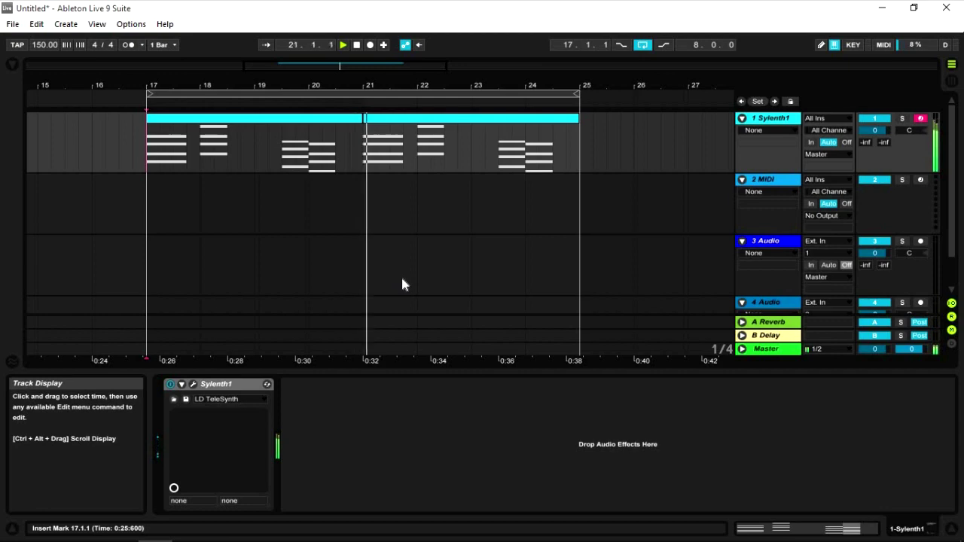
# Step: Open the Sylenth1 window and load a different .fxb soundbank into it
pyautogui.click(193, 385)
pyautogui.click(568, 110)
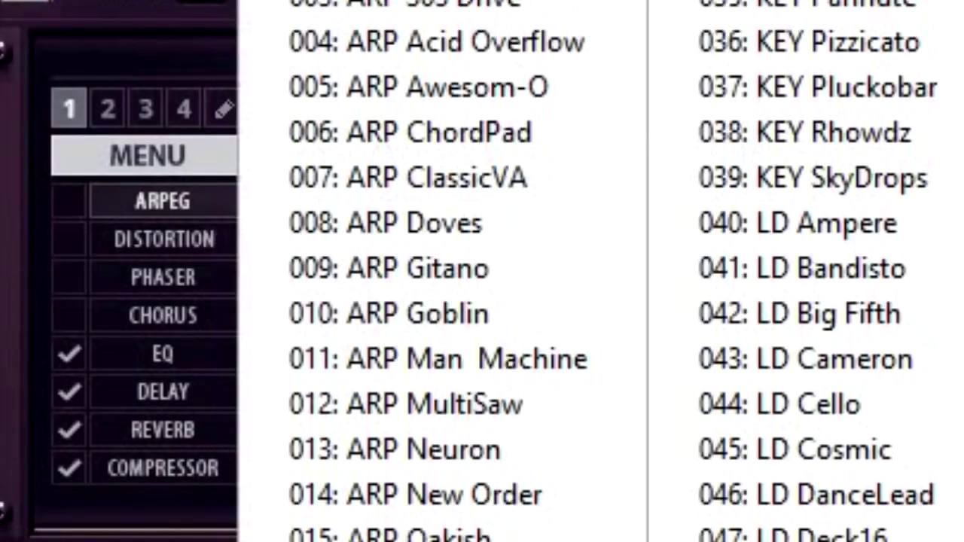
pyautogui.click(796, 490)
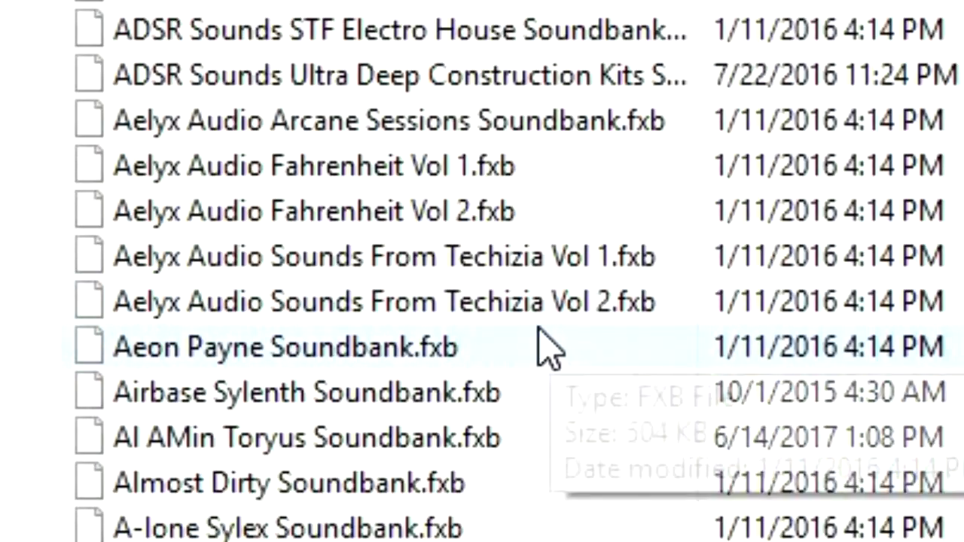
pyautogui.scroll(-15, 693, 361)
pyautogui.doubleClick(519, 122)
# Step: Audition the loaded soundbank's presets and select Lead - 02 for the chords
pyautogui.click(911, 136)
pyautogui.click(475, 134)
pyautogui.click(744, 127)
pyautogui.click(506, 132)
pyautogui.click(920, 132)
pyautogui.click(541, 130)
pyautogui.click(794, 117)
pyautogui.click(515, 43)
pyautogui.click(514, 173)
pyautogui.click(542, 333)
pyautogui.click(587, 333)
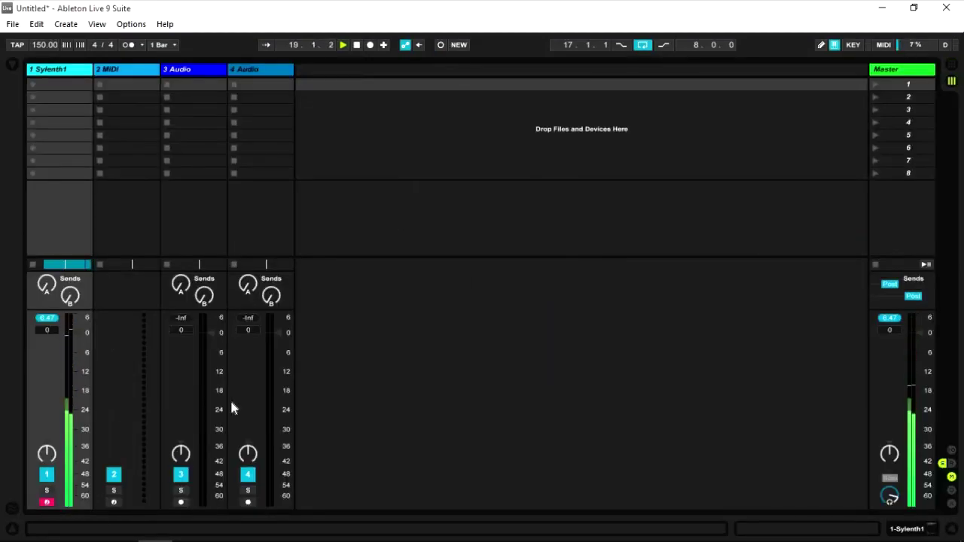
# Step: Add a Limiter to the Sylenth1 track and lower the track's volume to -4.0 dB
pyautogui.press('Tab')
pyautogui.hotkey('ctrl', 'f')
pyautogui.write('limiter')
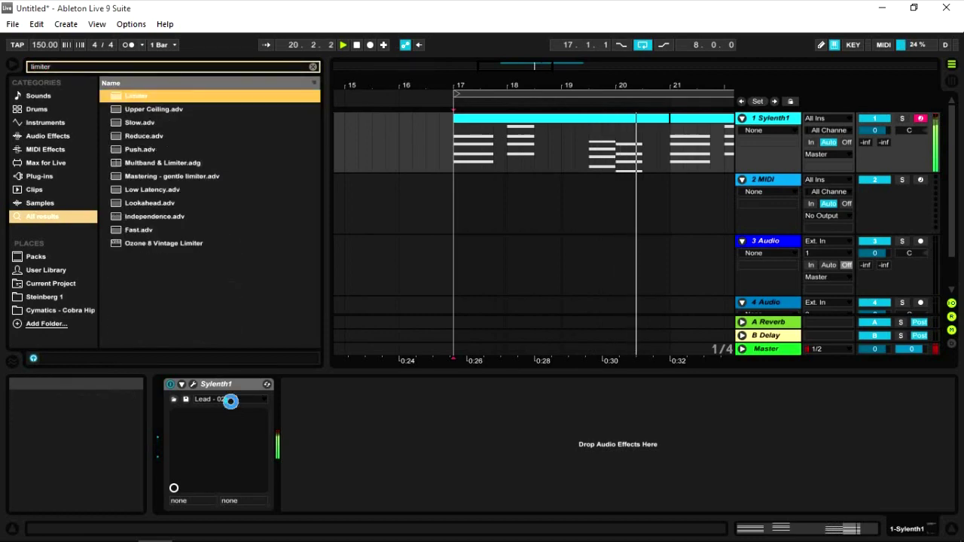
pyautogui.press('Tab')
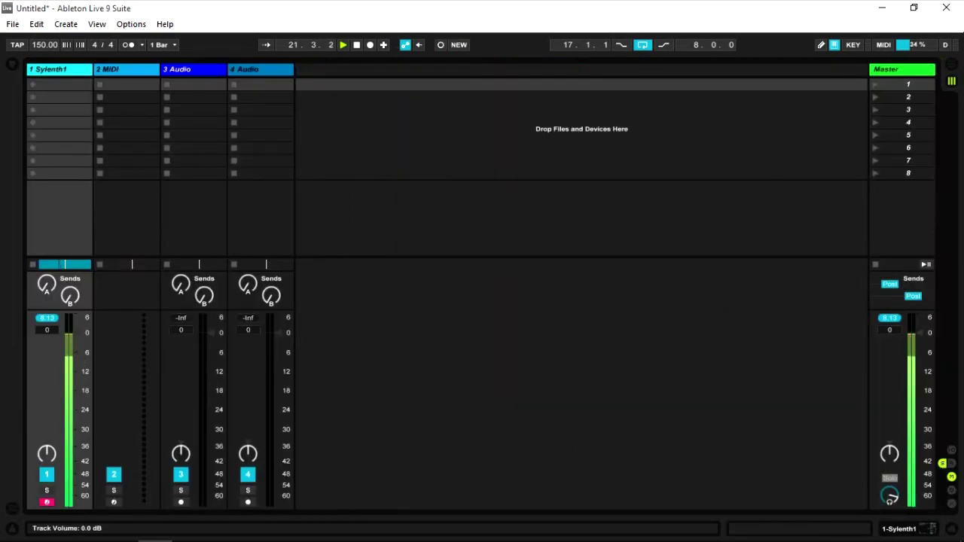
pyautogui.press('Tab')
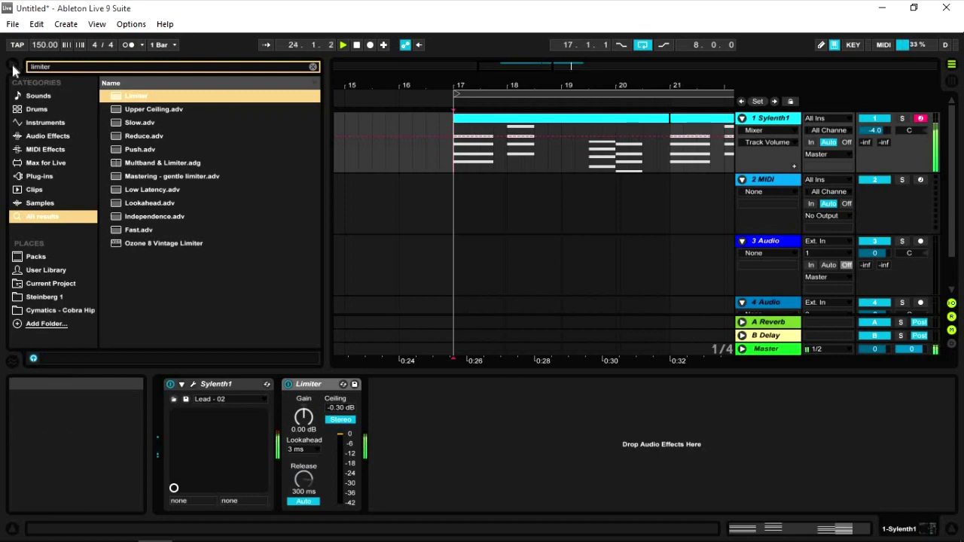
pyautogui.click(15, 67)
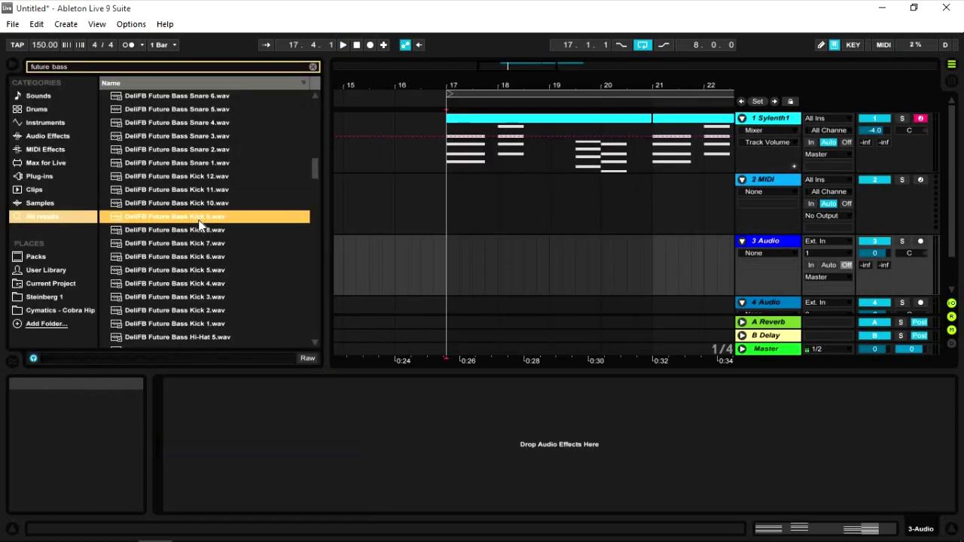
# Step: Audition the future bass kicks and place DeliFB Future Bass Kick 4 on the second track at bar 17, with a copy at 17.3.3
pyautogui.press('Down')
pyautogui.press('Down')
pyautogui.press('Down')
pyautogui.press('Down')
pyautogui.press('Down')
pyautogui.press('Up')
pyautogui.press('Down')
pyautogui.moveTo(446, 197); pyautogui.dragTo(504, 181)
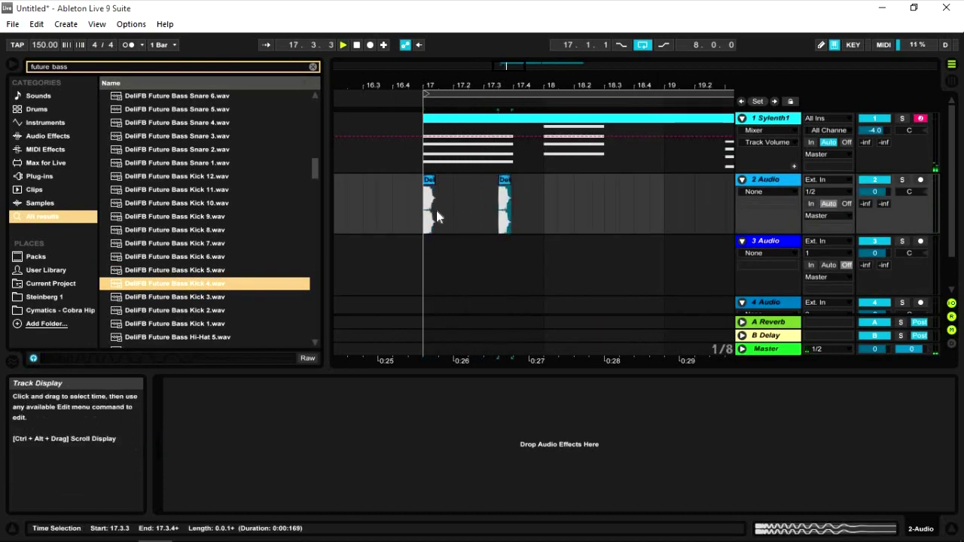
pyautogui.press('space')
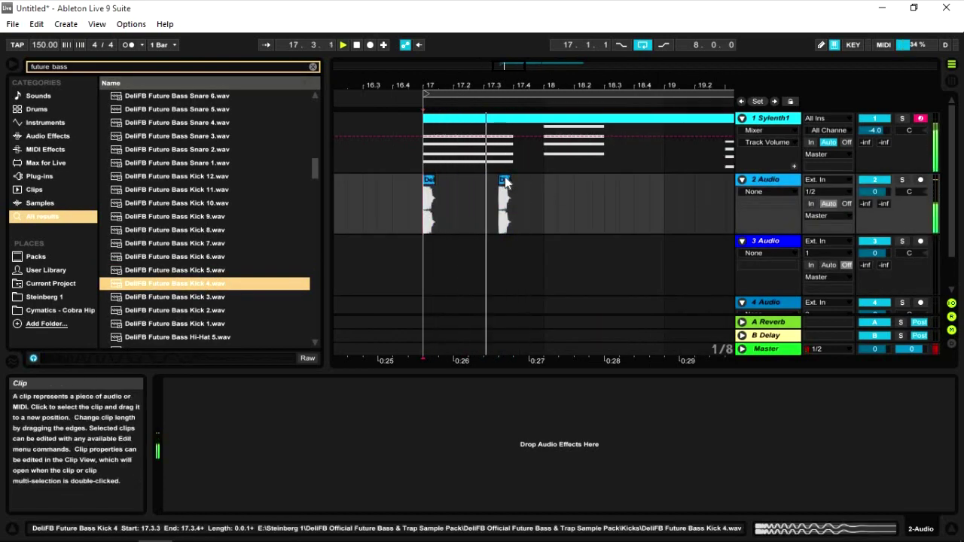
# Step: Copy the kick into a four-bar rhythm matching the chords and duplicate the pattern to bar 21
pyautogui.moveTo(578, 182)
pyautogui.keyDown('ctrl'); pyautogui.mouseDown()
pyautogui.moveTo(587, 183)
pyautogui.moveTo(579, 179)
pyautogui.mouseUp(); pyautogui.keyUp('ctrl')
pyautogui.hotkey('ctrl', 'z')
pyautogui.moveTo(580, 85); pyautogui.dragTo(391, 84)
pyautogui.keyDown('ctrl'); pyautogui.moveTo(391, 180); pyautogui.dragTo(537, 180); pyautogui.keyUp('ctrl')
pyautogui.keyDown('ctrl'); pyautogui.moveTo(537, 180); pyautogui.dragTo(566, 181); pyautogui.keyUp('ctrl')
pyautogui.keyDown('ctrl'); pyautogui.moveTo(632, 186); pyautogui.dragTo(631, 184); pyautogui.keyUp('ctrl')
pyautogui.moveTo(707, 84); pyautogui.dragTo(536, 47)
pyautogui.moveTo(536, 214); pyautogui.dragTo(372, 215)
pyautogui.hotkey('ctrl', 'd')
# Step: Place DeliFB Future Bass Snare 13 on the third track, with its hit on beat 4 of bar 17, and play it
pyautogui.scroll(5, 208, 226)
pyautogui.click(208, 229)
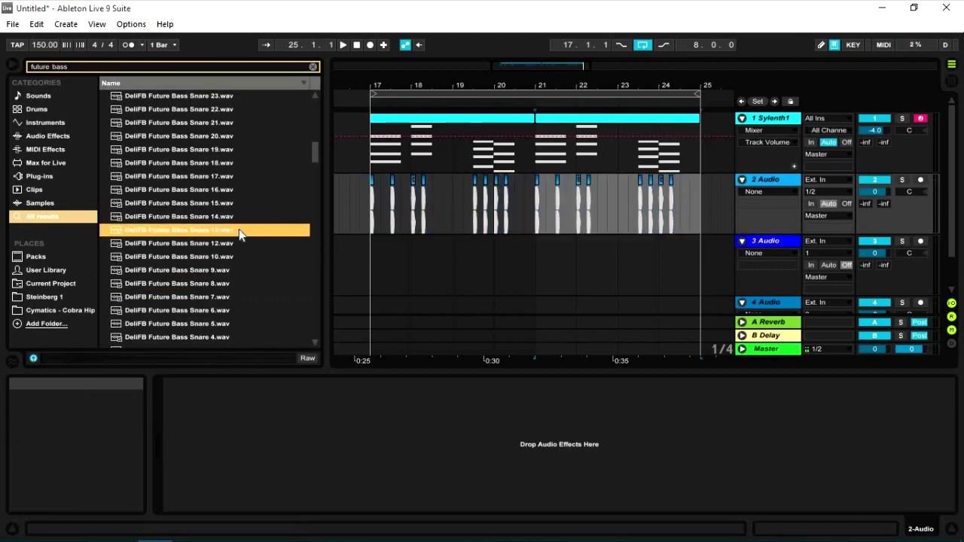
pyautogui.moveTo(414, 261); pyautogui.dragTo(382, 260)
pyautogui.moveTo(400, 85); pyautogui.dragTo(523, 250)
pyautogui.moveTo(498, 85)
pyautogui.mouseDown()
pyautogui.moveTo(503, 245)
pyautogui.moveTo(529, 244)
pyautogui.mouseUp()
pyautogui.click(512, 263)
pyautogui.press('space')
# Step: Copy the snare into bar 18 and align its hit with beat 3
pyautogui.moveTo(502, 86)
pyautogui.mouseDown()
pyautogui.moveTo(414, 37)
pyautogui.moveTo(454, 36)
pyautogui.mouseUp()
pyautogui.click(481, 243)
pyautogui.moveTo(480, 243); pyautogui.dragTo(559, 245)
pyautogui.moveTo(540, 85); pyautogui.dragTo(551, 204)
pyautogui.moveTo(549, 241); pyautogui.dragTo(509, 241)
pyautogui.moveTo(506, 85); pyautogui.dragTo(454, 36)
pyautogui.click(525, 286)
# Step: Copy the snare into bars 20 and 21 and repeat the snare pattern through bar 24
pyautogui.moveTo(493, 240); pyautogui.dragTo(677, 249)
pyautogui.moveTo(646, 85); pyautogui.dragTo(504, 219)
pyautogui.moveTo(504, 242); pyautogui.dragTo(527, 247)
pyautogui.moveTo(520, 85); pyautogui.dragTo(446, 36)
pyautogui.moveTo(461, 241); pyautogui.dragTo(556, 250)
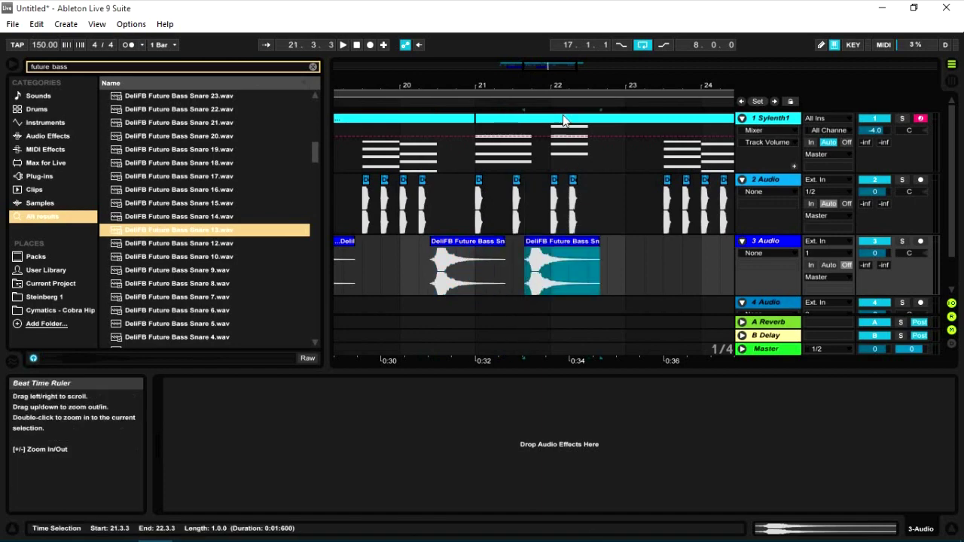
pyautogui.scroll(-1, 561, 113)
pyautogui.moveTo(559, 86); pyautogui.dragTo(557, 45)
# Step: Lower the kick track's volume to -3.2 dB and the snare track's to -6.5 dB while the loop plays
pyautogui.press('Tab')
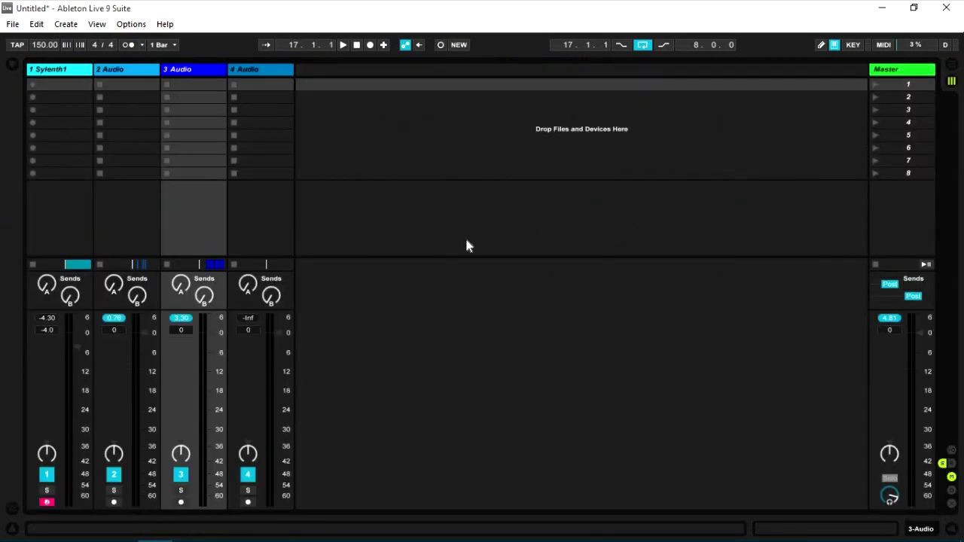
pyautogui.press('space')
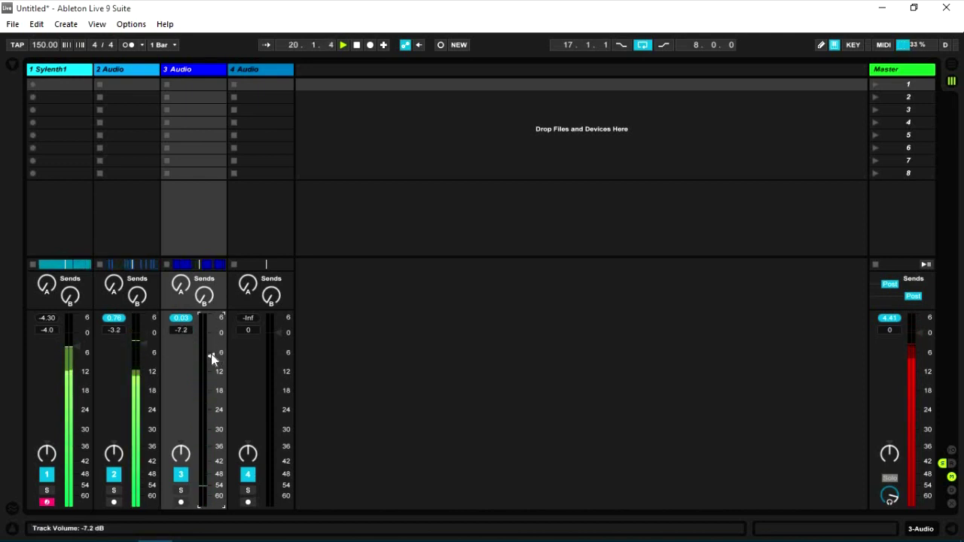
pyautogui.moveTo(210, 353); pyautogui.dragTo(211, 352)
pyautogui.press('Tab')
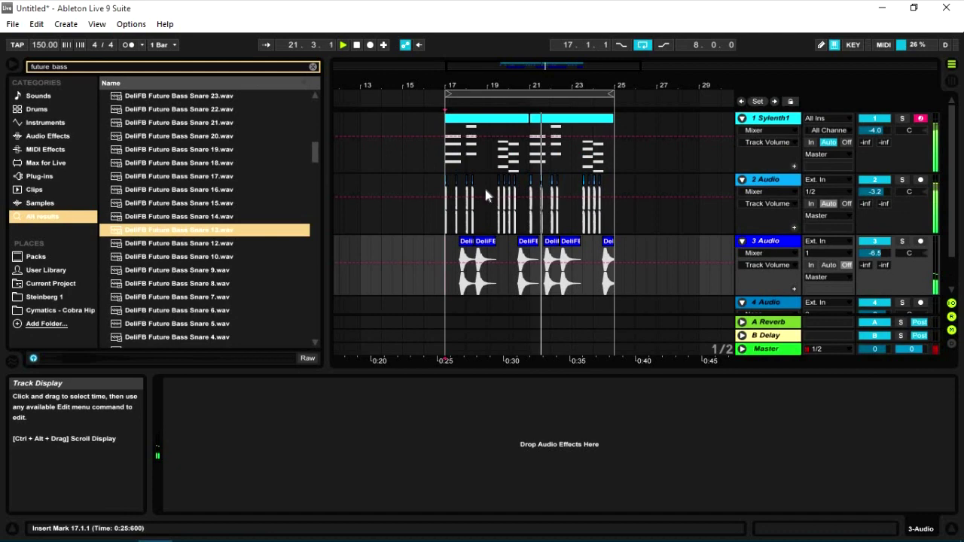
# Step: Place DeliFB Future Bass Hi-Hat 3 on the fourth track at bar 17, duplicate it as sixteenth notes and play it
pyautogui.click(761, 181)
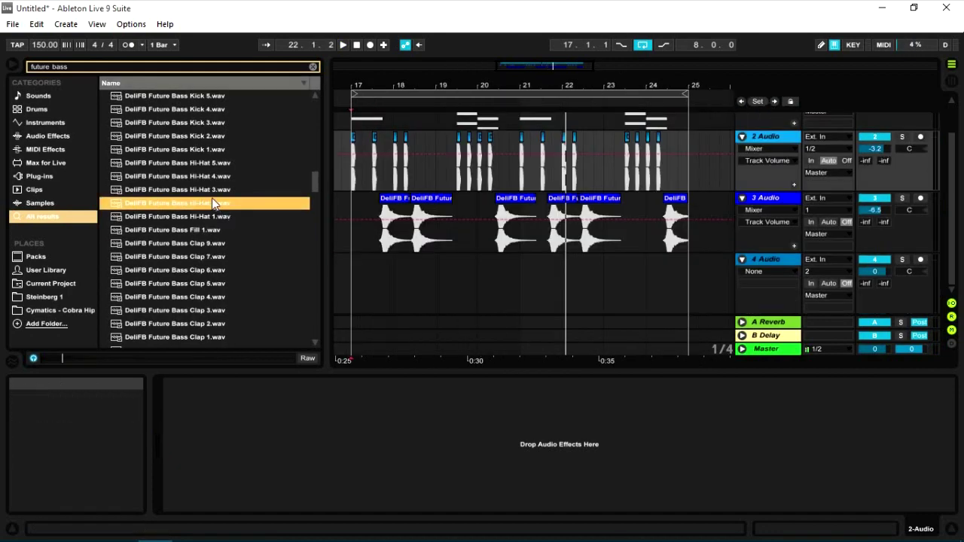
pyautogui.press('Up')
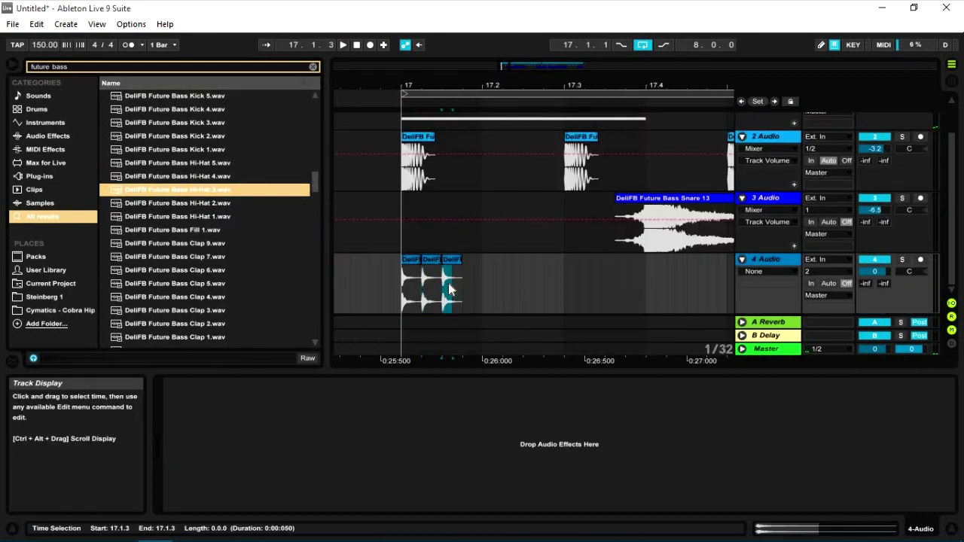
pyautogui.hotkey('ctrl', 'd')
pyautogui.hotkey('ctrl', 'd')
pyautogui.hotkey('ctrl', 'd')
pyautogui.click(407, 294)
pyautogui.press('space')
pyautogui.press('space')
# Step: Duplicate the hi-hat groups along the fourth track to extend the pattern, and delete the surplus hits
pyautogui.press('-')
pyautogui.press('-')
pyautogui.moveTo(488, 294); pyautogui.dragTo(410, 293)
pyautogui.moveTo(414, 260); pyautogui.dragTo(469, 264)
pyautogui.hotkey('ctrl', 'd')
pyautogui.moveTo(476, 85); pyautogui.dragTo(477, 113)
pyautogui.moveTo(362, 293); pyautogui.dragTo(508, 297)
pyautogui.press('space')
pyautogui.hotkey('ctrl', 'd')
pyautogui.moveTo(648, 291); pyautogui.dragTo(554, 291)
pyautogui.press('Delete')
# Step: Paste copies of the hi-hat group further along the fourth track, including at 19.3, and duplicate it at bar 20
pyautogui.moveTo(485, 84); pyautogui.dragTo(486, 60)
pyautogui.moveTo(412, 293); pyautogui.dragTo(452, 295)
pyautogui.hotkey('ctrl', 'c')
pyautogui.click(517, 280)
pyautogui.hotkey('ctrl', 'v')
pyautogui.click(540, 260)
pyautogui.hotkey('ctrl', 'c')
pyautogui.click(676, 280)
pyautogui.hotkey('ctrl', 'v')
pyautogui.hotkey('ctrl', 'd')
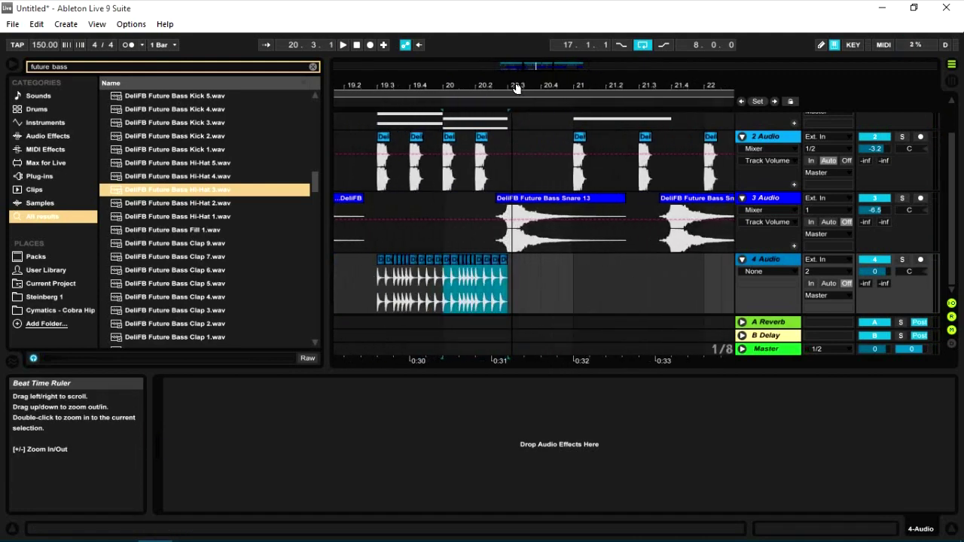
# Step: Duplicate the four-bar hi-hat pattern on the fourth track so that it repeats from bar 21
pyautogui.moveTo(467, 85); pyautogui.dragTo(467, 61)
pyautogui.moveTo(587, 279); pyautogui.dragTo(402, 279)
pyautogui.hotkey('ctrl', 'd')
# Step: Play the eight-bar loop from bar 17 and review all four tracks with the detail view hidden and the browser narrowed
pyautogui.moveTo(445, 83); pyautogui.dragTo(536, 66)
pyautogui.click(427, 210)
pyautogui.scroll(2, 493, 265)
pyautogui.press('space')
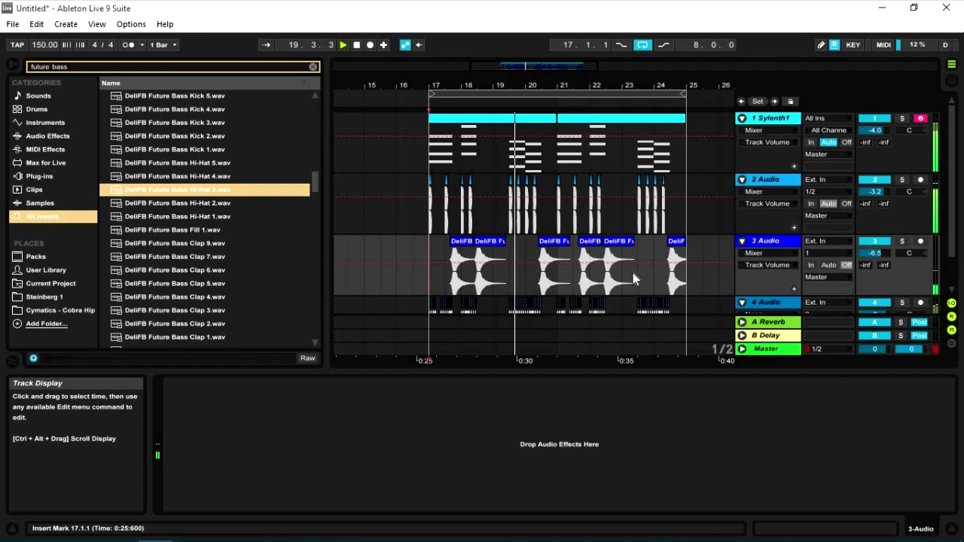
pyautogui.scroll(-2, 550, 260)
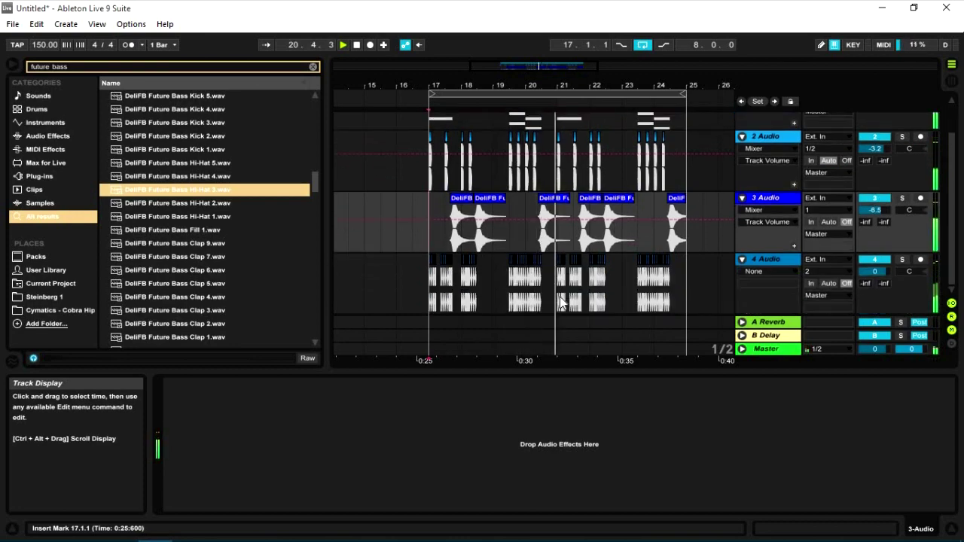
pyautogui.scroll(2, 560, 302)
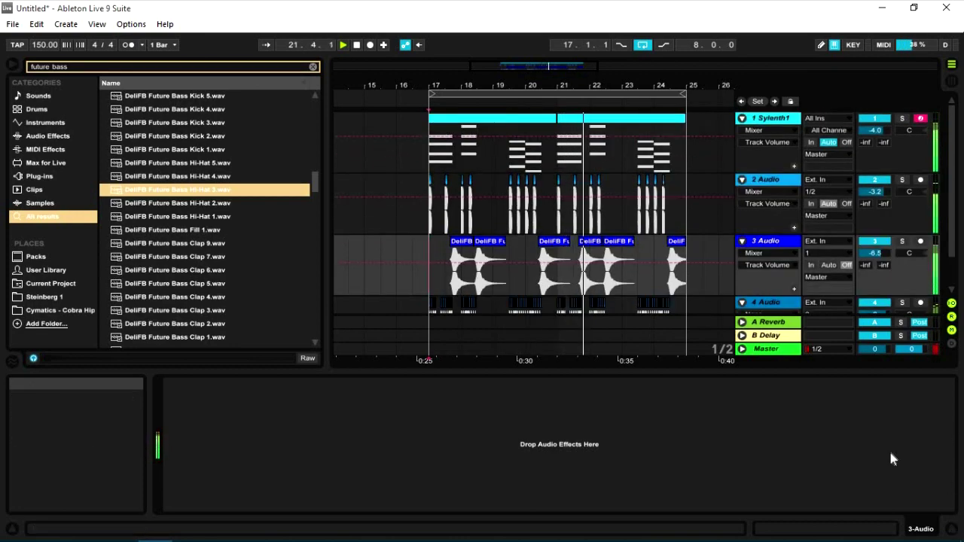
pyautogui.hotkey('ctrl', 'alt', 'l')
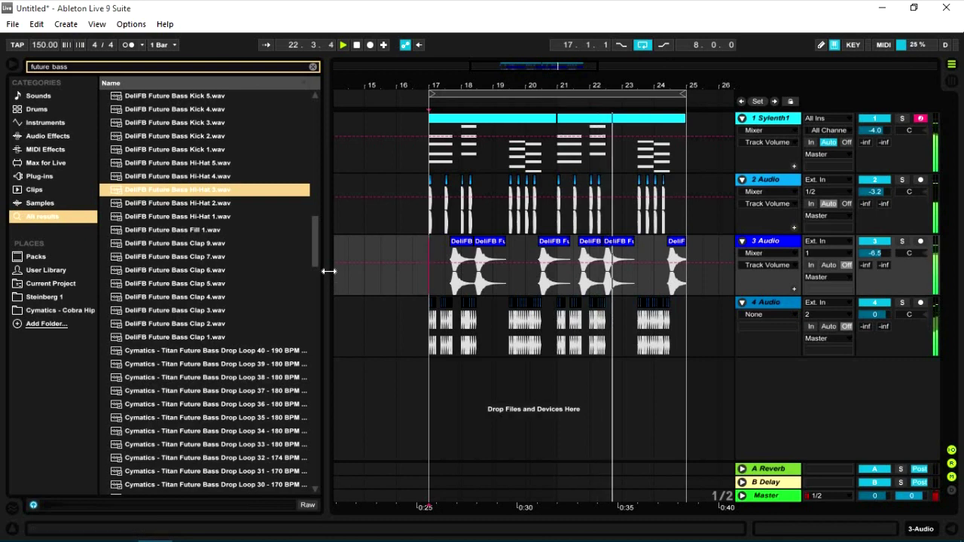
pyautogui.moveTo(327, 269); pyautogui.dragTo(245, 275)
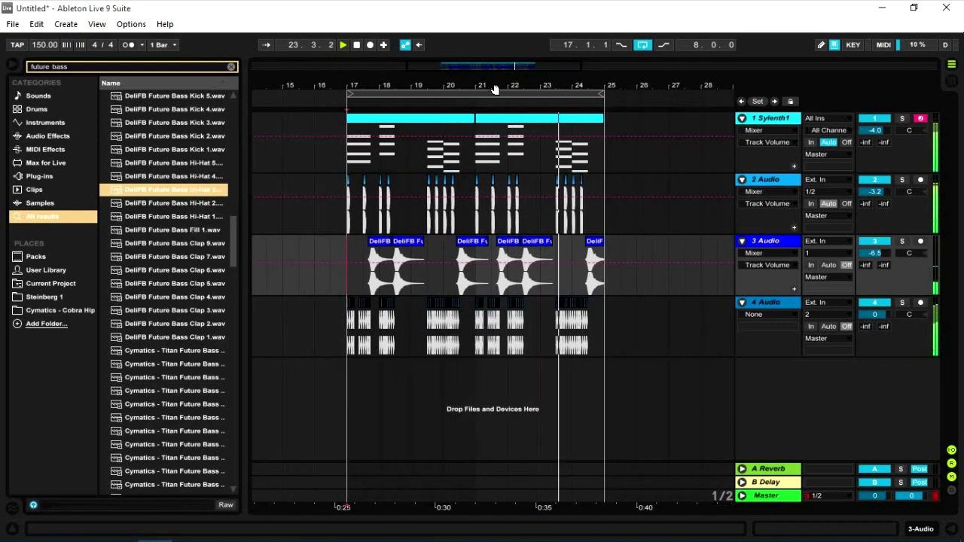
pyautogui.moveTo(497, 89); pyautogui.dragTo(593, 293)
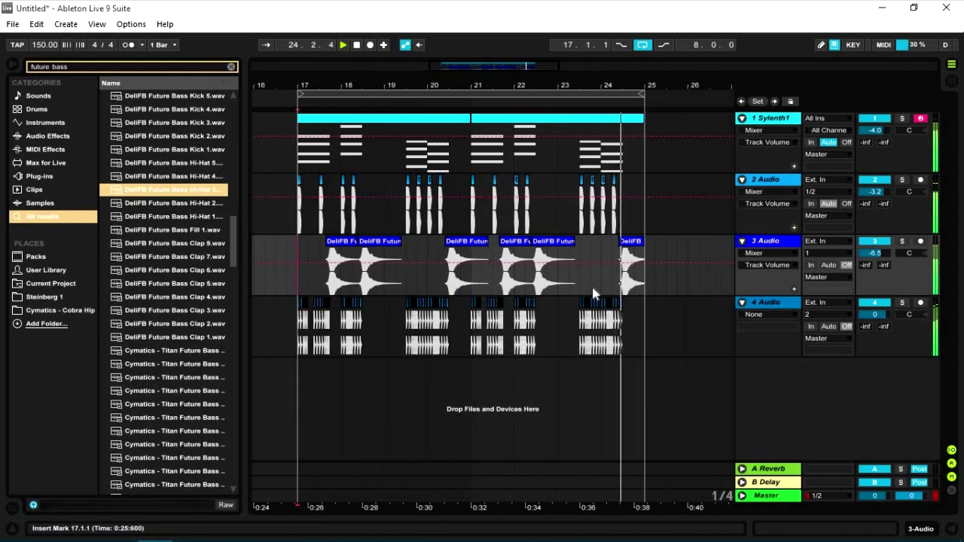
# Step: Freeze the Sylenth1 chord track
pyautogui.click(369, 239)
pyautogui.rightClick(774, 150)
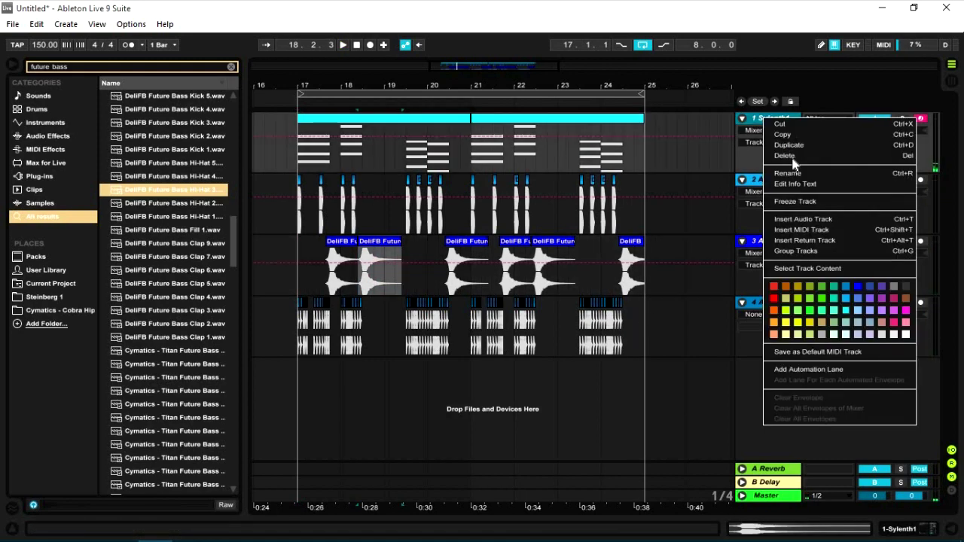
pyautogui.click(795, 202)
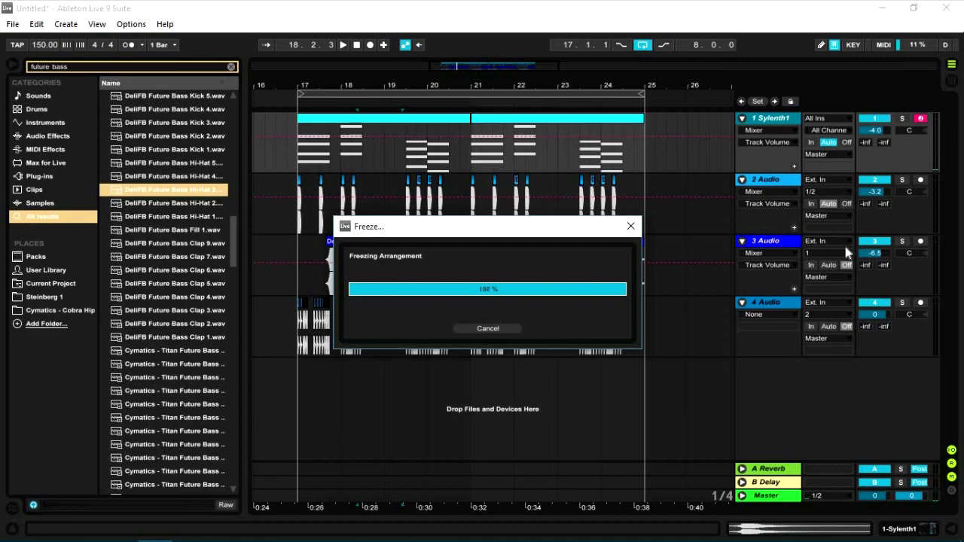
# Step: Duplicate the frozen Sylenth1 track, play the loop, and unfreeze the copy to show its devices
pyautogui.hotkey('ctrl', 'd')
pyautogui.press('space')
pyautogui.click(299, 228)
pyautogui.press('space')
pyautogui.press('space')
pyautogui.rightClick(768, 183)
pyautogui.click(813, 268)
pyautogui.doubleClick(775, 181)
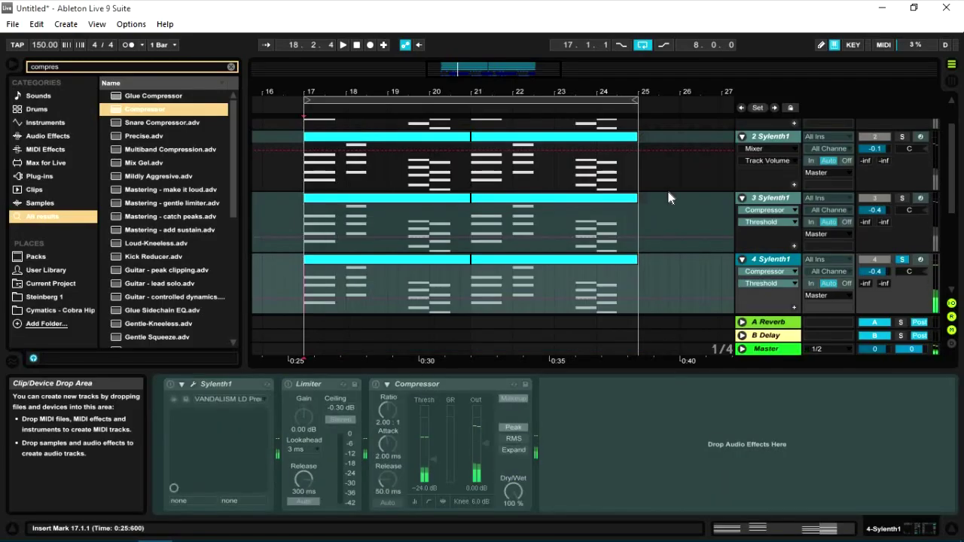
# Step: Turn off solo on the fourth Sylenth1 track and play all the layers together from bar 17
pyautogui.click(901, 259)
pyautogui.press('space')
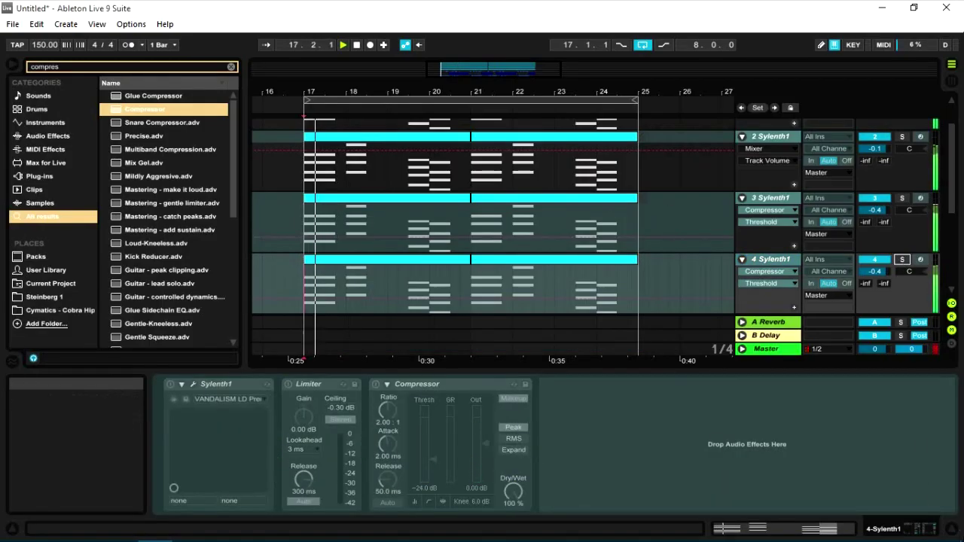
pyautogui.click(951, 529)
pyautogui.scroll(2, 449, 162)
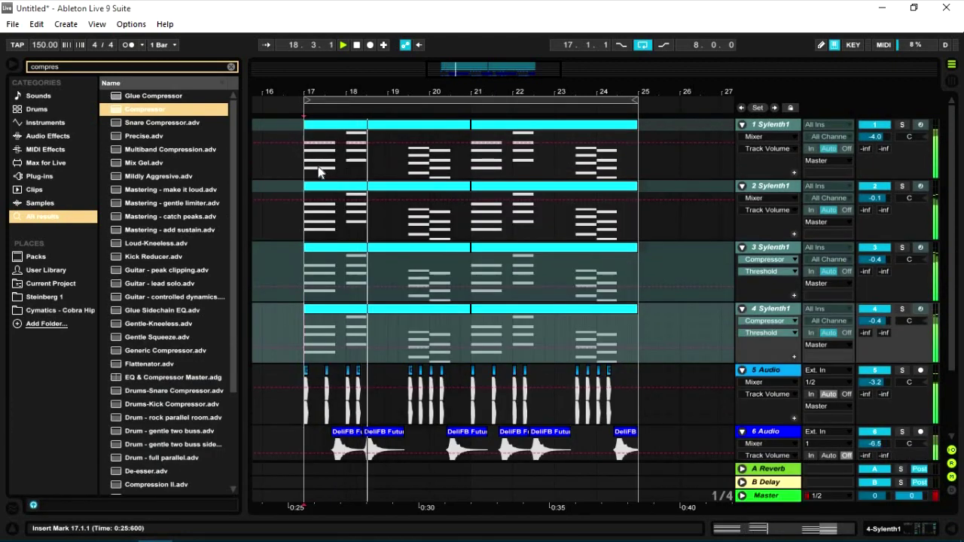
# Step: Stop playback and group the four Sylenth1 tracks
pyautogui.click(770, 125)
pyautogui.press('space')
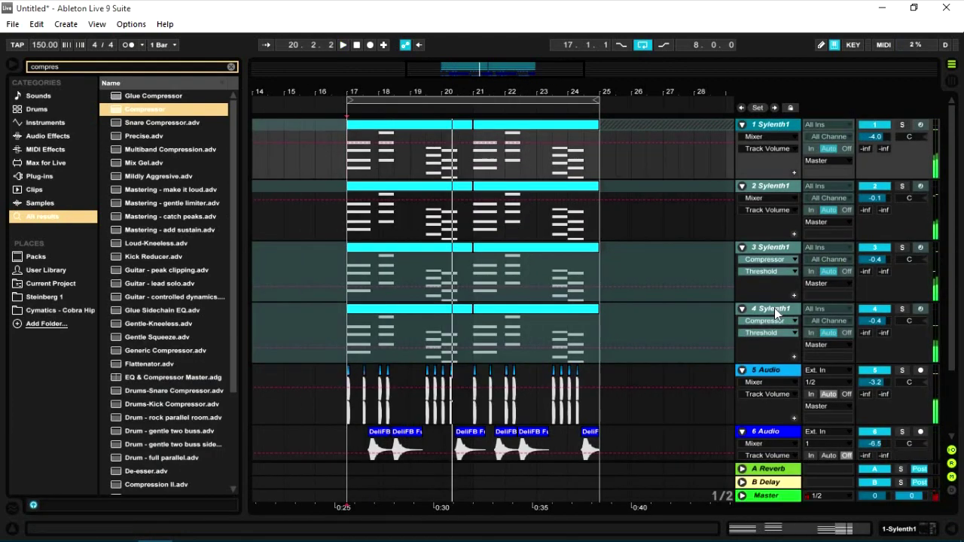
pyautogui.click(776, 313)
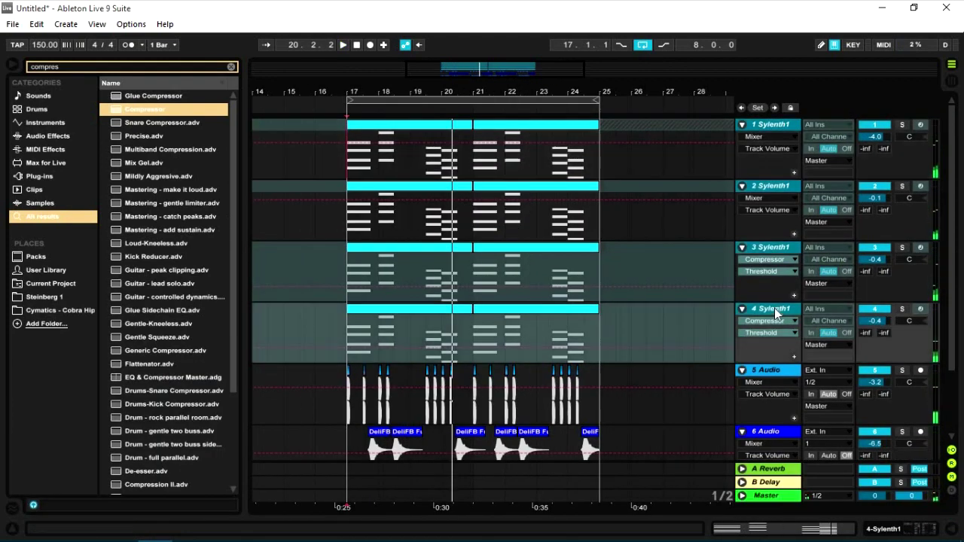
pyautogui.hotkey('ctrl', 'g')
# Step: Add EQ Eight to the Sylenth1 group and set its first band's low cut to 169 Hz
pyautogui.doubleClick(778, 128)
pyautogui.hotkey('ctrl', 'f')
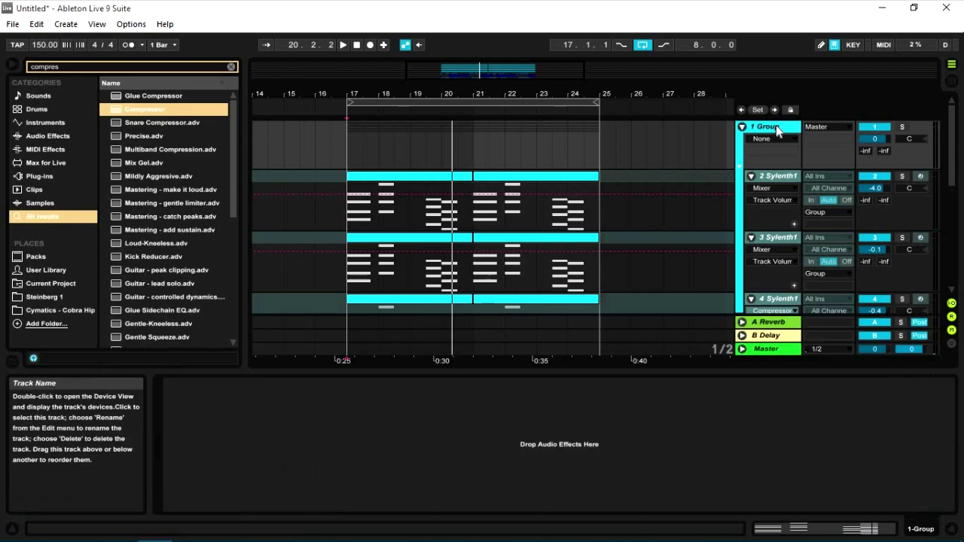
pyautogui.write('eq')
pyautogui.press('Down')
pyautogui.press('Down')
pyautogui.press('Return')
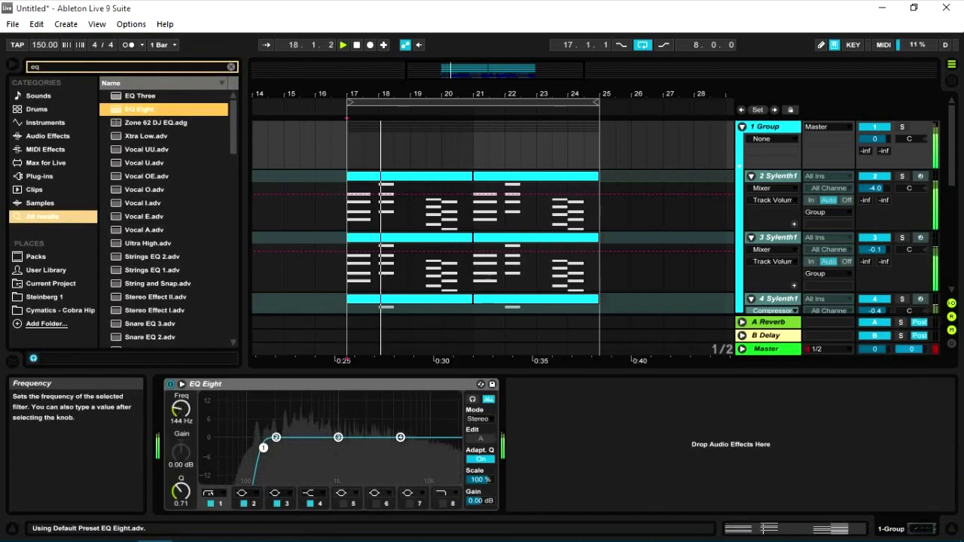
pyautogui.moveTo(178, 409); pyautogui.dragTo(179, 386)
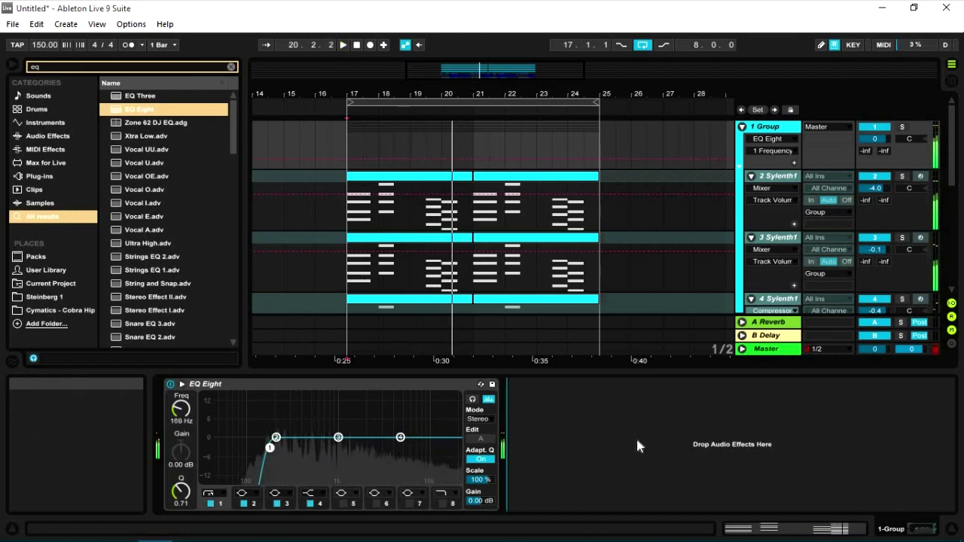
# Step: Add LFOTool after EQ Eight on the Sylenth1 group, raise its LFO curve's point to the maximum and play the loop
pyautogui.hotkey('ctrl', 'f')
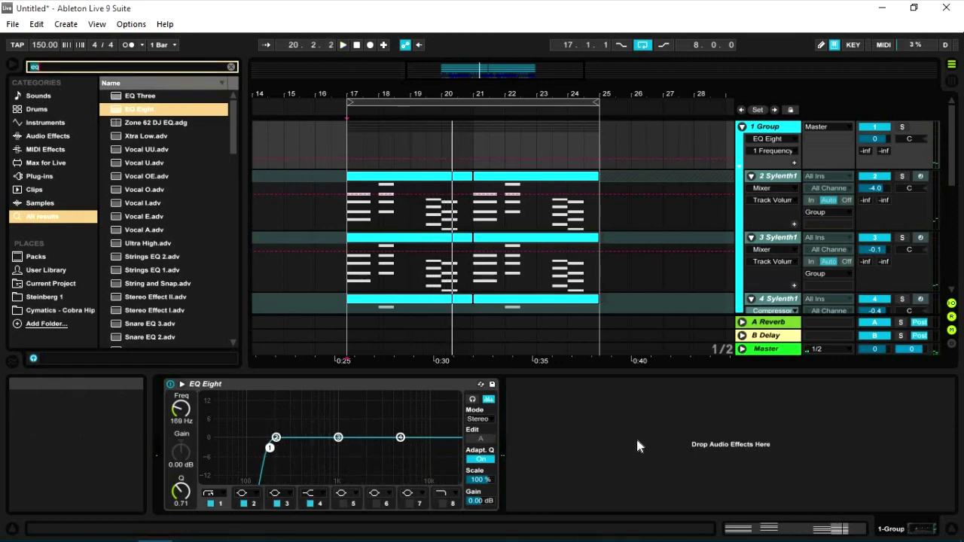
pyautogui.write('lfot')
pyautogui.moveTo(286, 204); pyautogui.dragTo(565, 415)
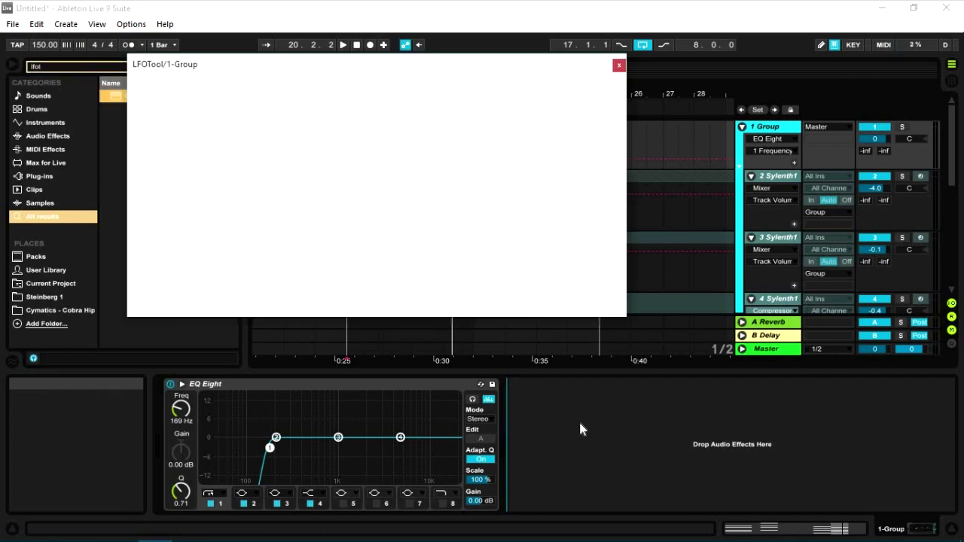
pyautogui.moveTo(368, 120); pyautogui.dragTo(366, 85)
pyautogui.press('space')
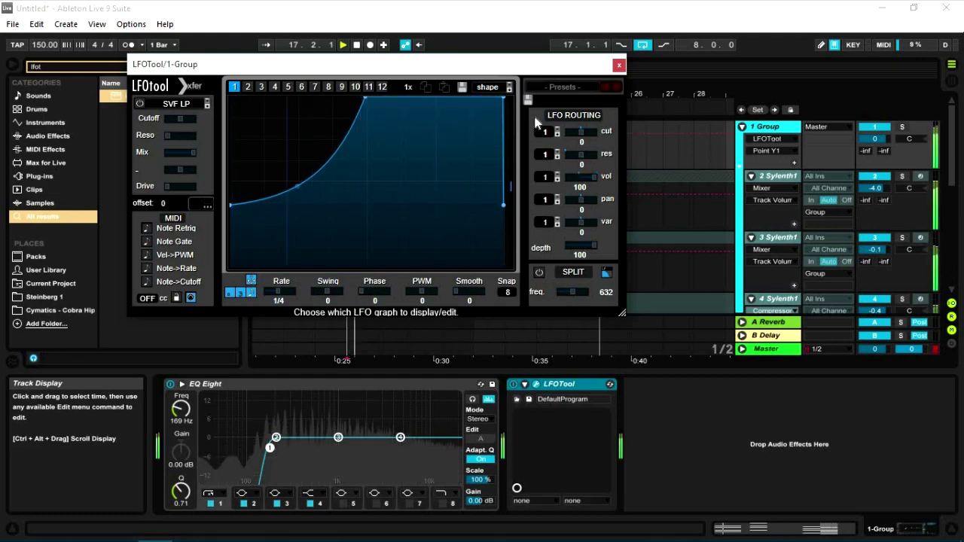
pyautogui.click(619, 66)
# Step: Insert a new audio track below the hi-hat track
pyautogui.scroll(-3, 500, 214)
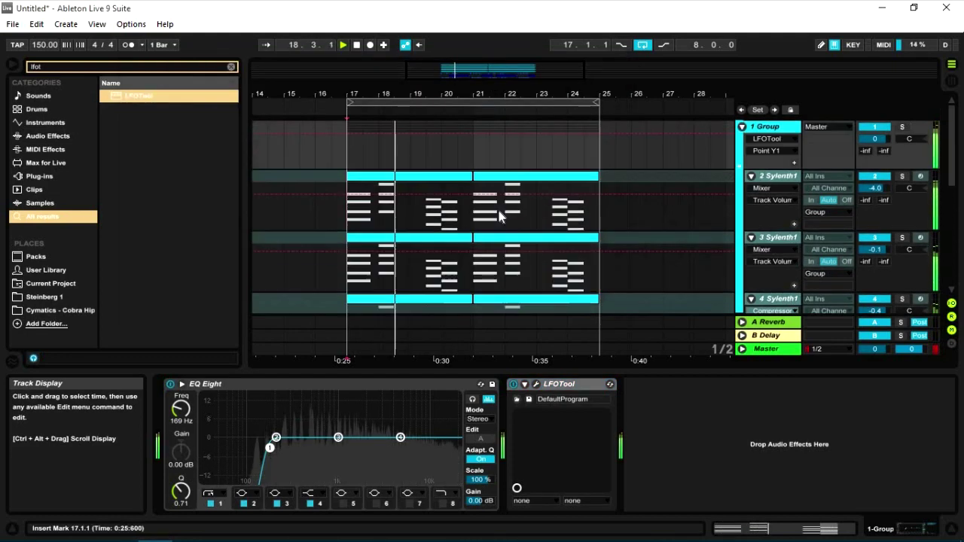
pyautogui.hotkey('ctrl', 'alt', 'l')
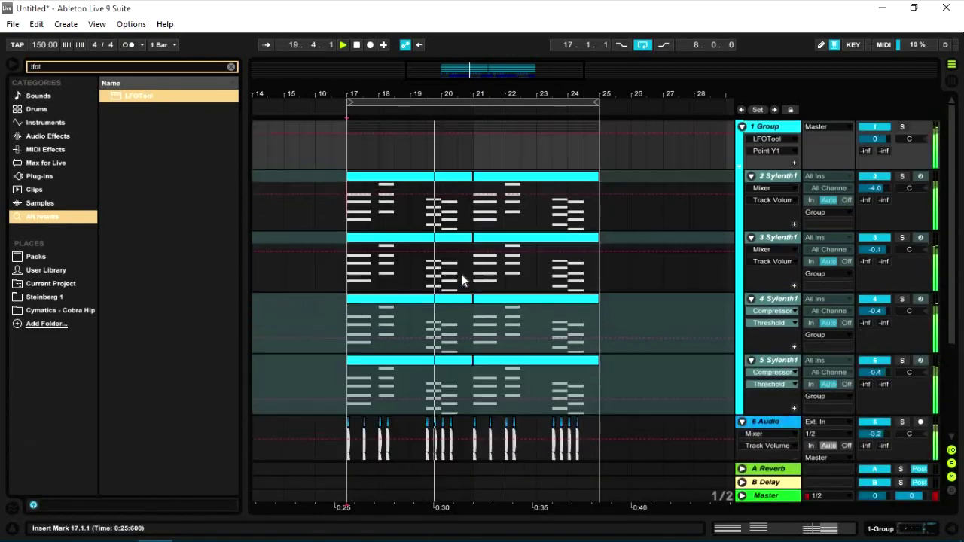
pyautogui.scroll(-5, 476, 249)
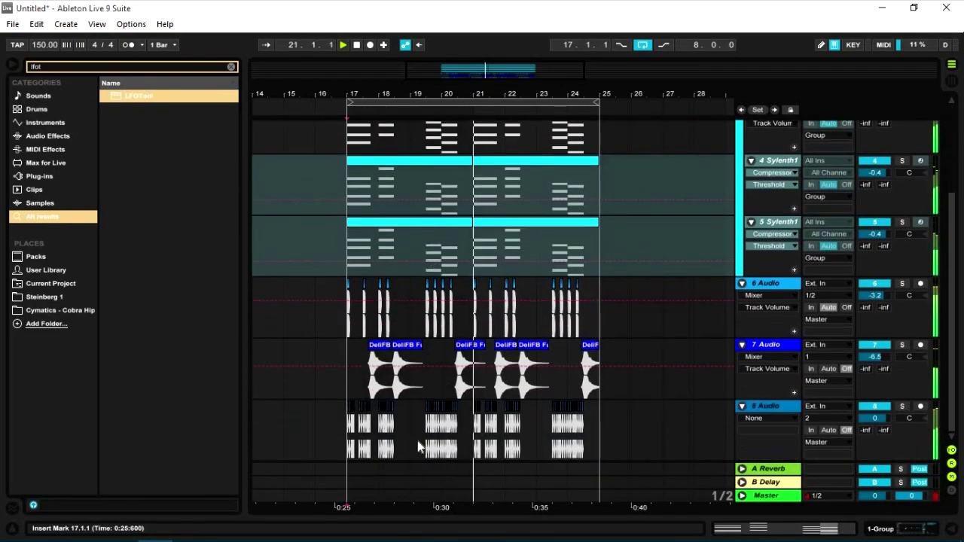
pyautogui.click(410, 450)
pyautogui.hotkey('ctrl', 't')
pyautogui.scroll(2, 409, 369)
pyautogui.scroll(-3, 409, 369)
pyautogui.press('space')
# Step: Search the browser for "perc", reverse the result order and audition percussion samples
pyautogui.moveTo(402, 97); pyautogui.dragTo(402, 160)
pyautogui.hotkey('ctrl', 'f')
pyautogui.write('per')
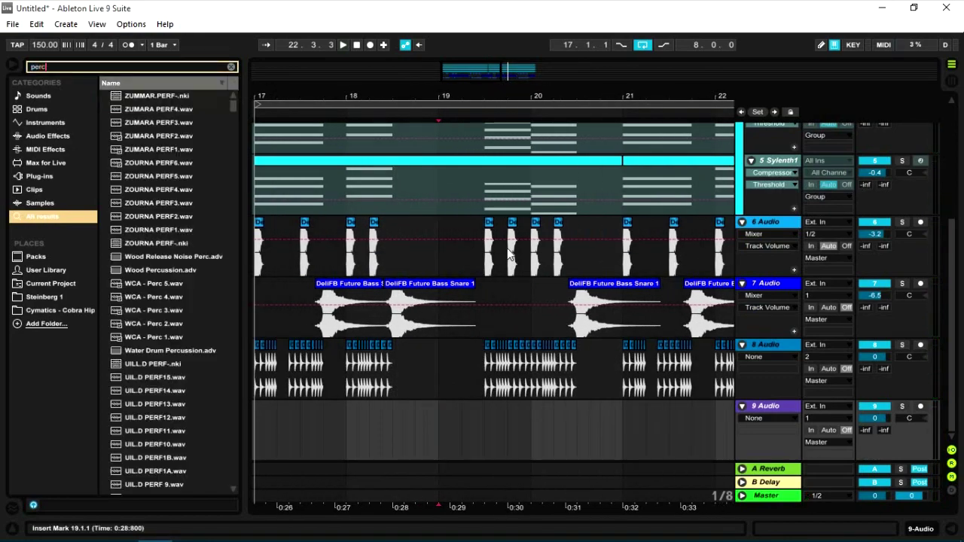
pyautogui.write('c')
pyautogui.scroll(-4, 158, 180)
pyautogui.click(167, 123)
pyautogui.click(184, 83)
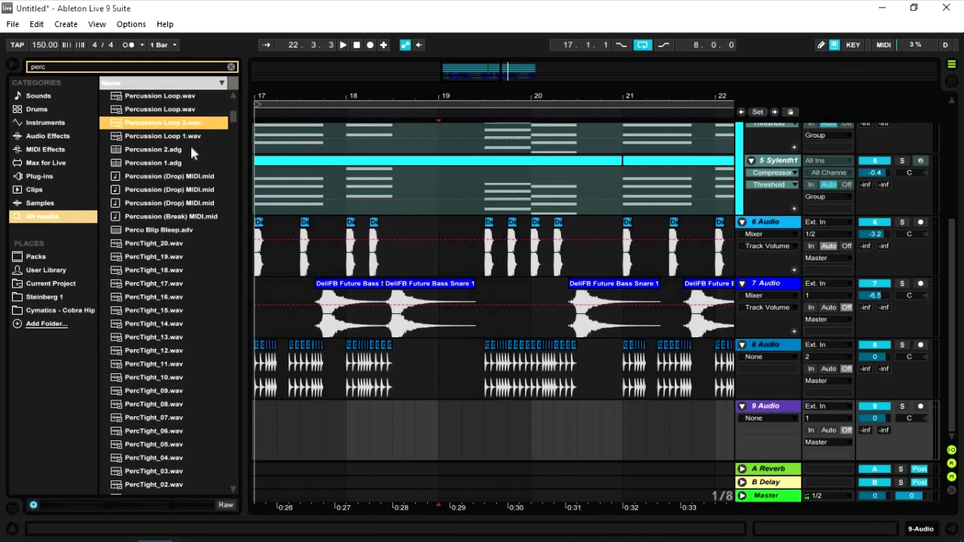
pyautogui.click(162, 189)
pyautogui.click(162, 176)
pyautogui.click(167, 162)
pyautogui.click(168, 150)
# Step: Place 18 FB Percussion at bar 19 on the ninth track and a Cymatics Cobra percussion sample at 18.4 below it
pyautogui.moveTo(167, 244); pyautogui.dragTo(425, 363)
pyautogui.press('Return')
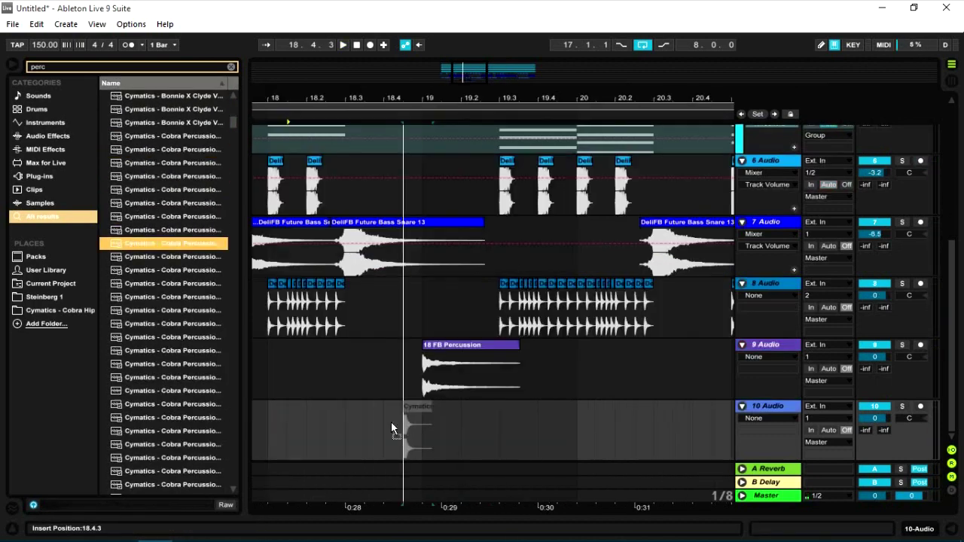
pyautogui.press('Return')
# Step: Layer another Cymatics Cobra percussion hit and record the percussion group's output onto a new audio track
pyautogui.click(173, 179)
pyautogui.click(163, 239)
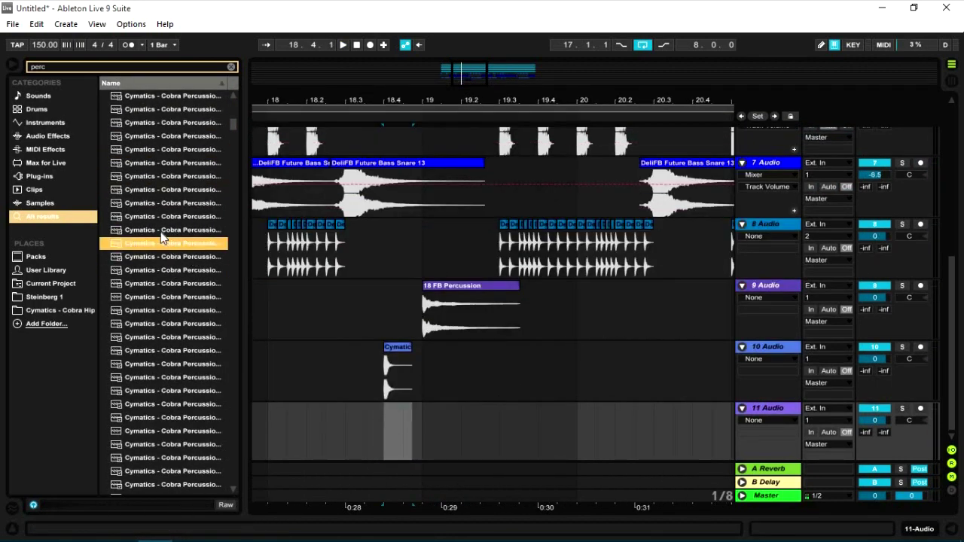
pyautogui.click(156, 228)
pyautogui.scroll(-2, 147, 215)
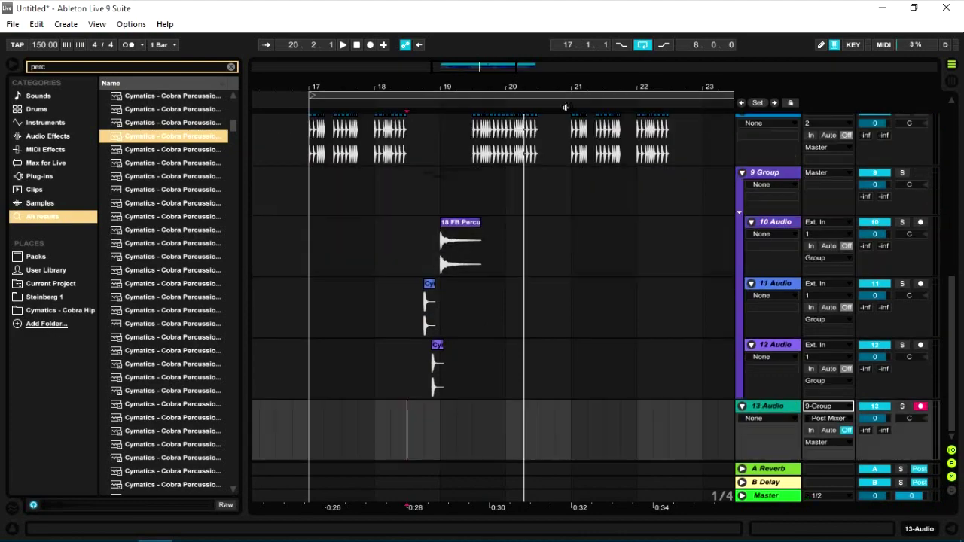
pyautogui.press('F9')
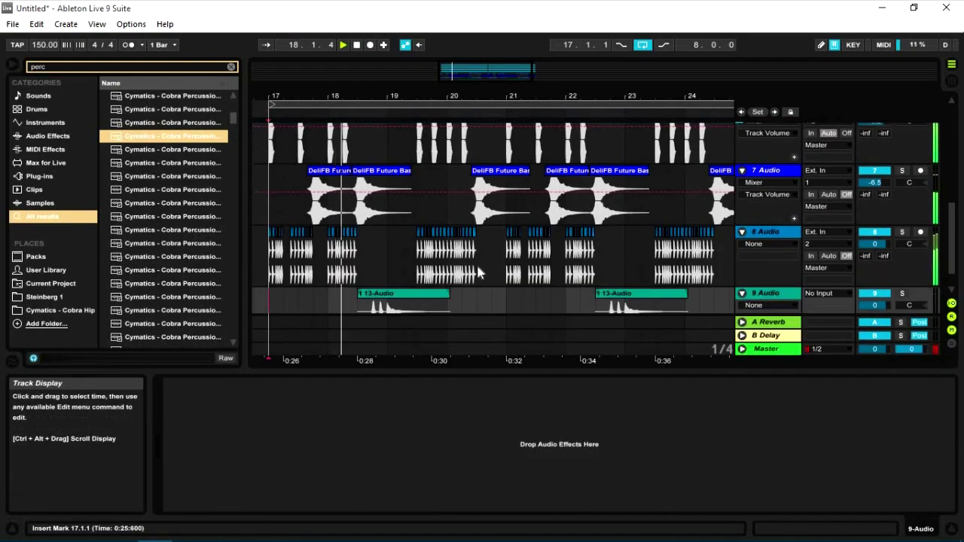
# Step: Find Sylenth1 in the browser and load it onto the new MIDI track below the chord group
pyautogui.press('Tab')
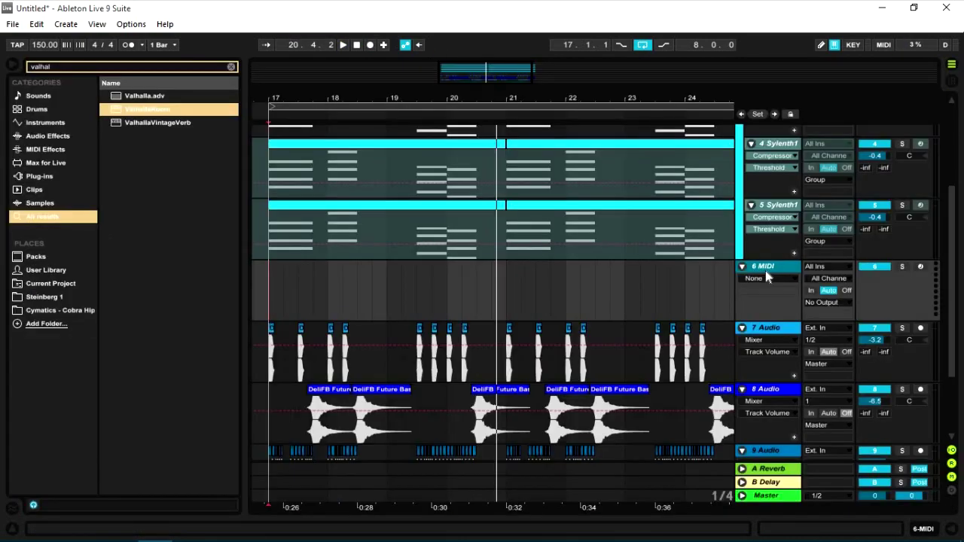
pyautogui.hotkey('ctrl', 'f')
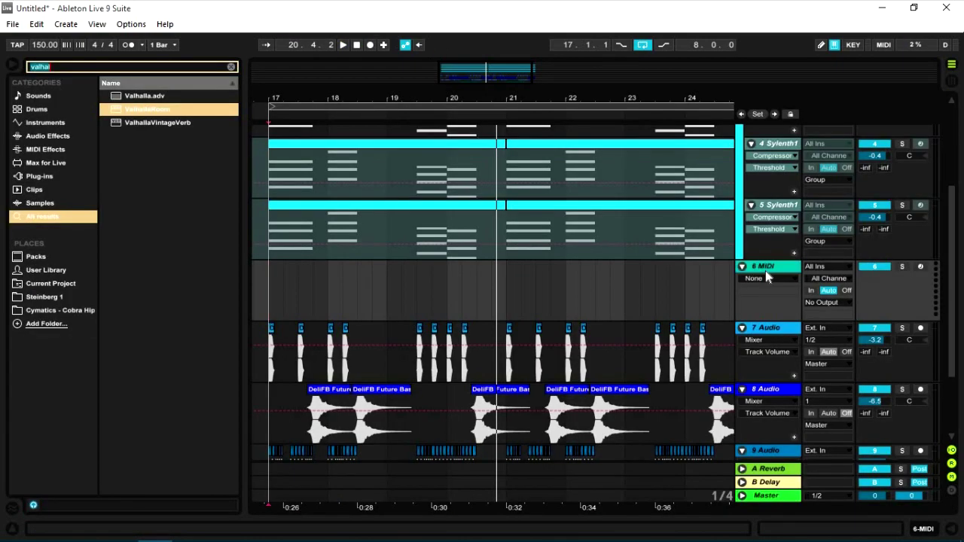
pyautogui.write('syenth1')
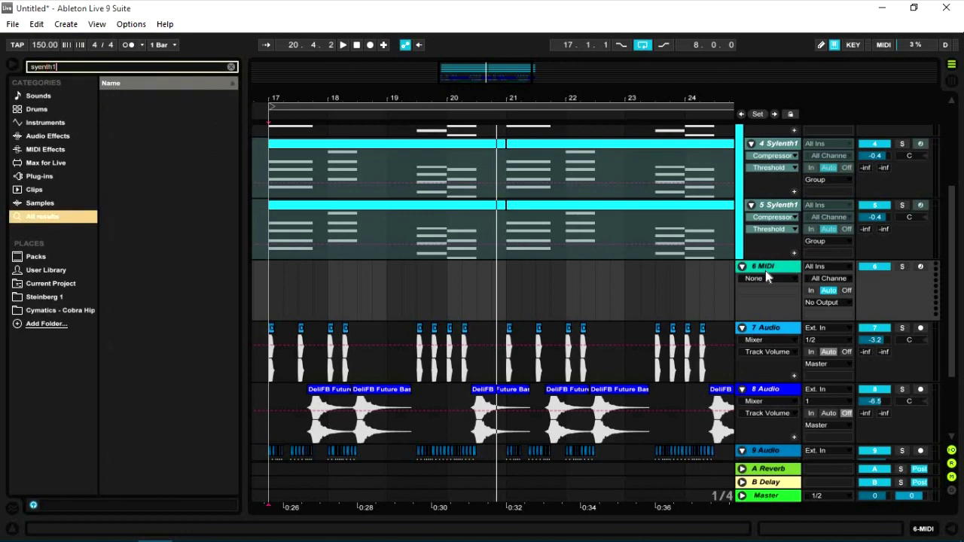
pyautogui.press('BackSpace')
pyautogui.write('sylent')
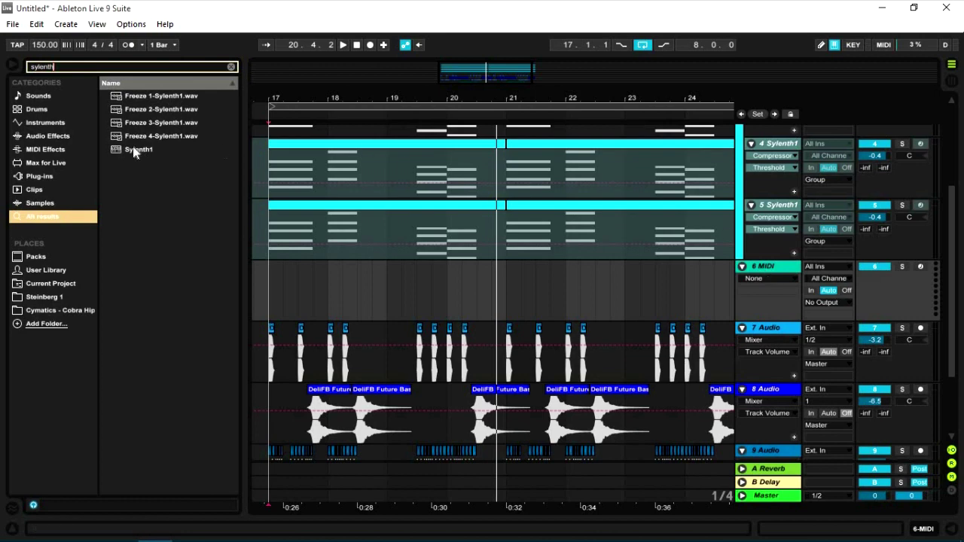
pyautogui.moveTo(132, 150); pyautogui.dragTo(341, 270)
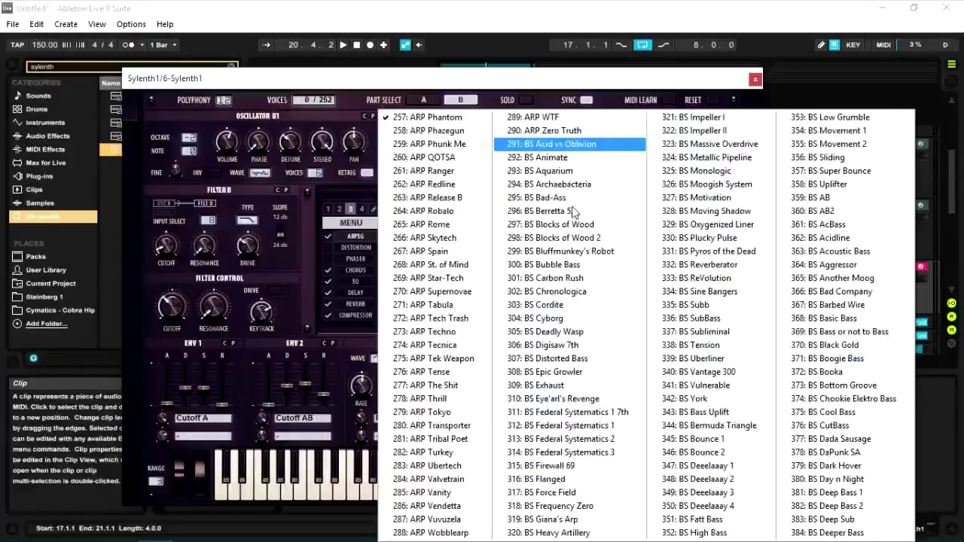
# Step: Select the BS Aquarium preset, copy the four-bar chord clip to bar 17 of the new Sylenth1 track and play it
pyautogui.click(578, 144)
pyautogui.press('Down')
pyautogui.press('Down')
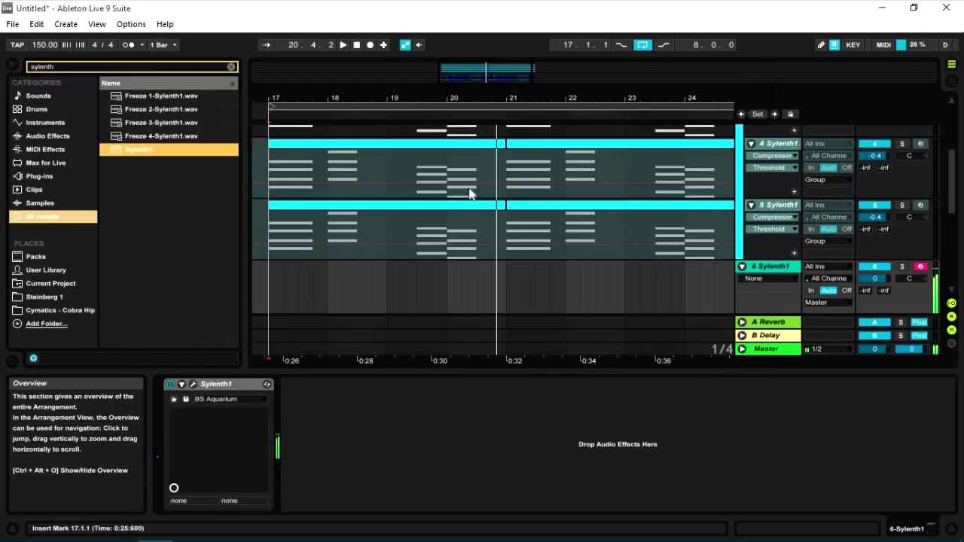
pyautogui.moveTo(463, 202); pyautogui.dragTo(475, 276)
pyautogui.press('space')
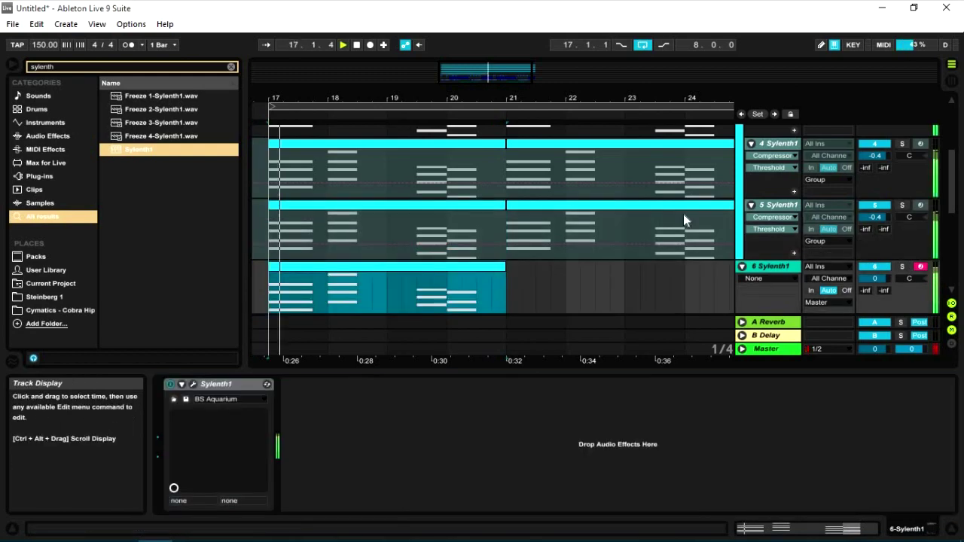
# Step: Reduce each chord in the new Sylenth1 clip at bar 17 to a single low note and play the result
pyautogui.scroll(-3, 879, 231)
pyautogui.press('space')
pyautogui.click(433, 170)
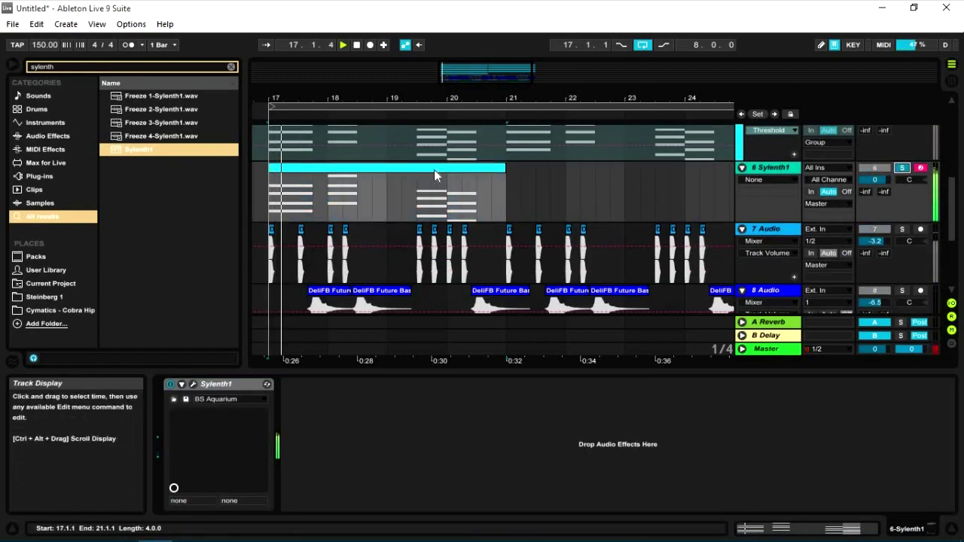
pyautogui.doubleClick(433, 170)
pyautogui.press('Delete')
pyautogui.moveTo(545, 288); pyautogui.dragTo(578, 368)
pyautogui.press('Delete')
pyautogui.moveTo(750, 332); pyautogui.dragTo(778, 393)
pyautogui.press('Delete')
pyautogui.moveTo(833, 312); pyautogui.dragTo(871, 429)
pyautogui.press('Delete')
pyautogui.press('space')
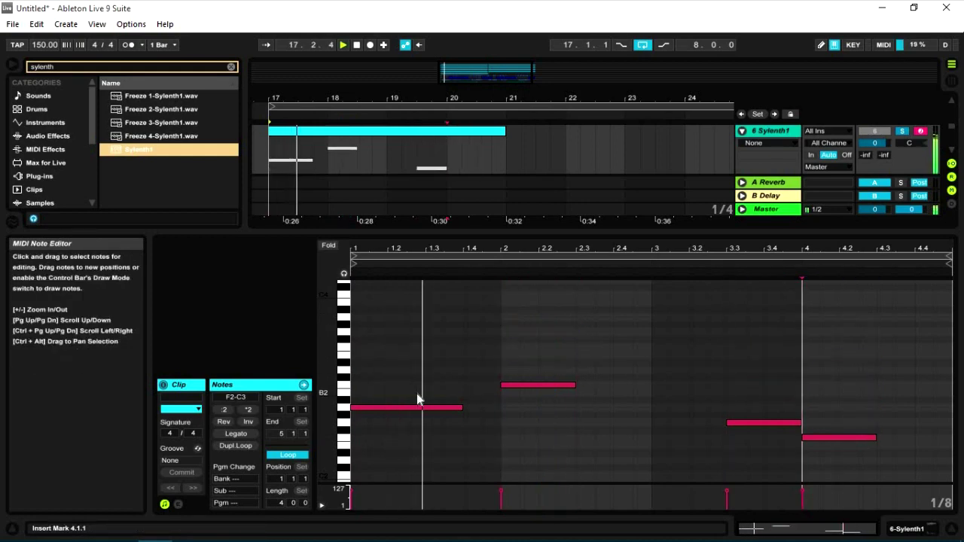
# Step: Try shifting all notes of the bass clip down an octave, undo the shift and play
pyautogui.press('space')
pyautogui.hotkey('ctrl', 'a')
pyautogui.hotkey('shift', 'Down')
pyautogui.hotkey('ctrl', 'z')
pyautogui.press('space')
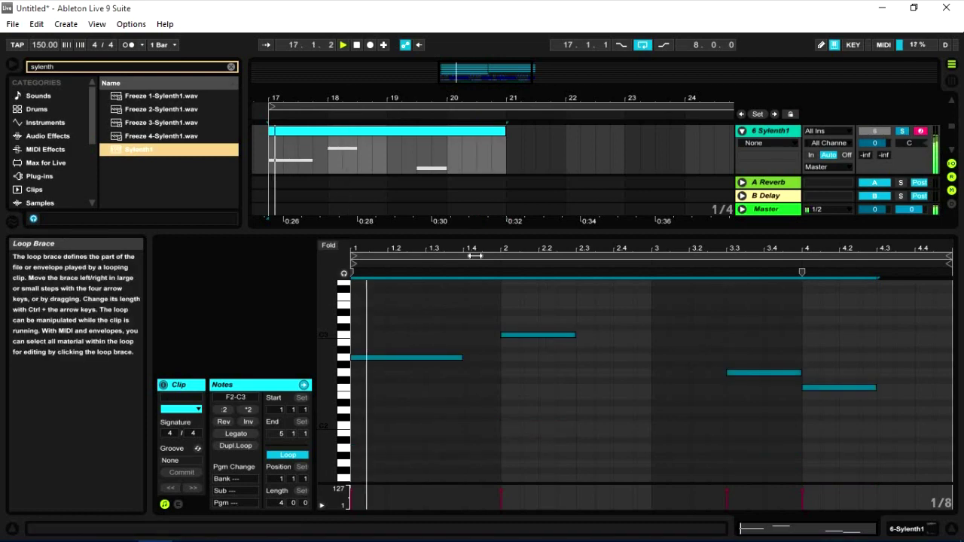
# Step: Switch the bass Sylenth1 to the BS Bad-Ass preset and add EQ Three after it with the low gain at 6.00 dB
pyautogui.click(775, 133)
pyautogui.doubleClick(777, 137)
pyautogui.hotkey('ctrl', 'f')
pyautogui.write('eq')
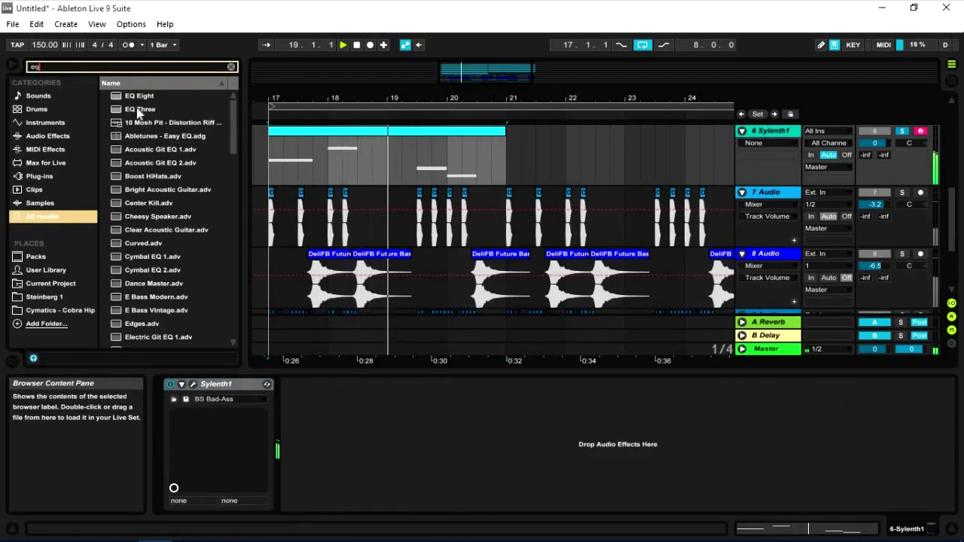
pyautogui.moveTo(137, 108); pyautogui.dragTo(291, 381)
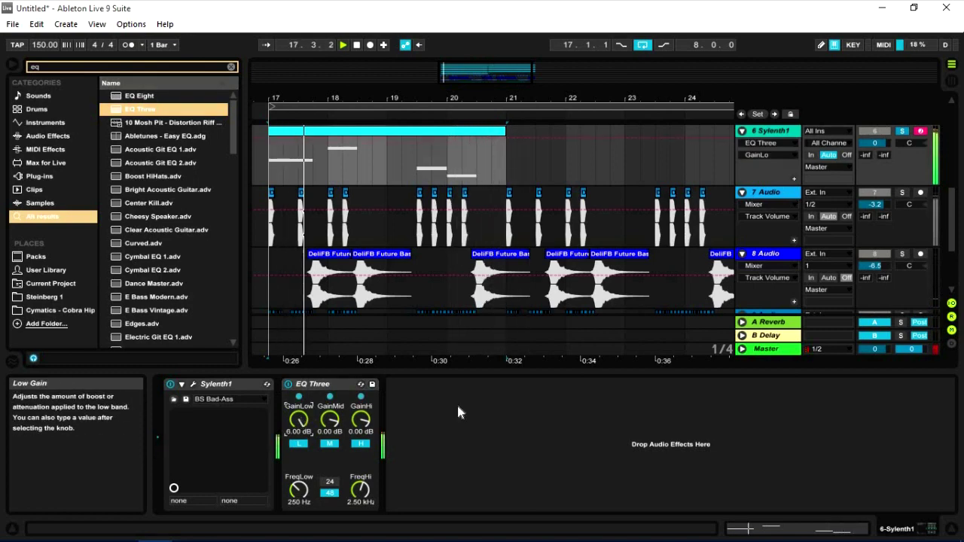
pyautogui.click(953, 527)
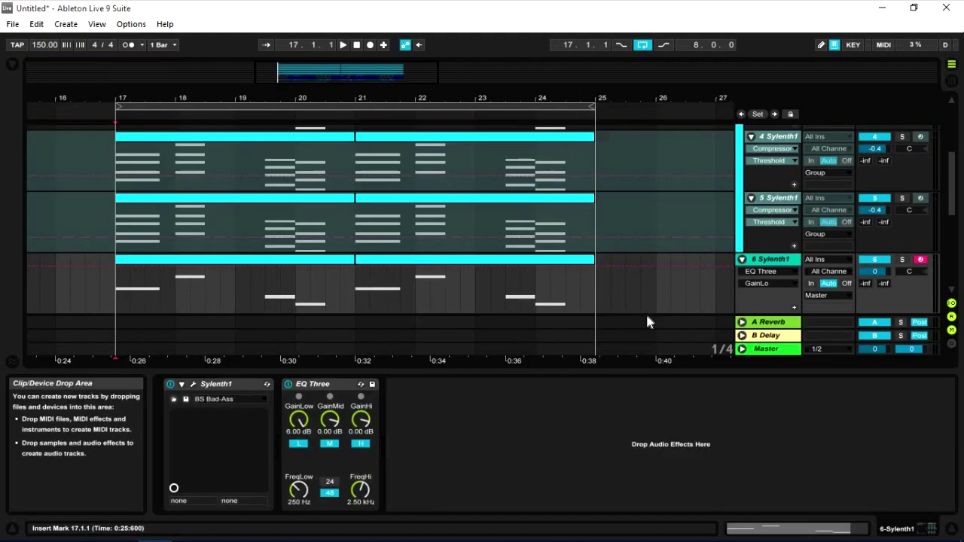
# Step: Find Compressor in the browser and load it after EQ Three on the bass track
pyautogui.hotkey('ctrl', 'f')
pyautogui.press('BackSpace')
pyautogui.write('compre')
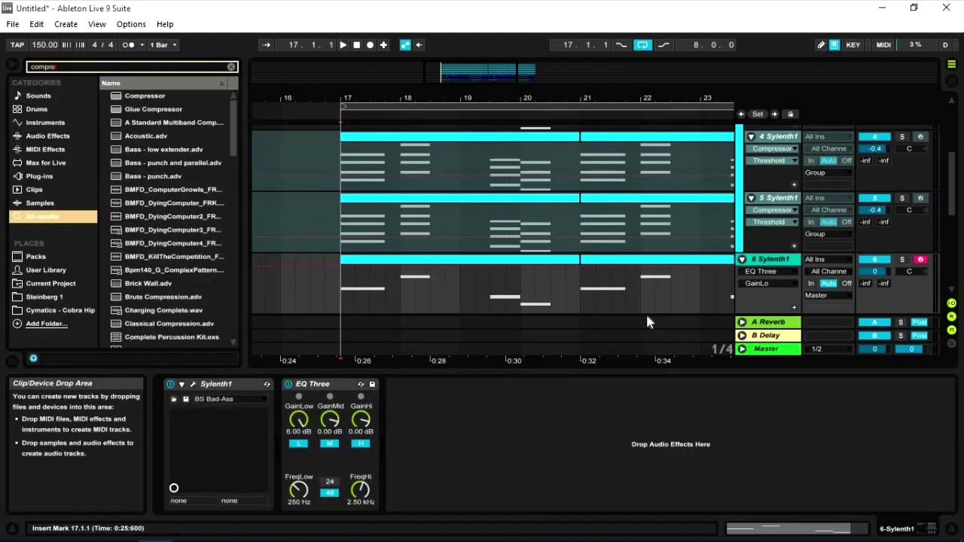
pyautogui.write('s')
pyautogui.press('Down')
pyautogui.press('Return')
# Step: Sidechain the bass Compressor to 7-Audio with the threshold at about -21.3 dB and play
pyautogui.scroll(-2, 397, 307)
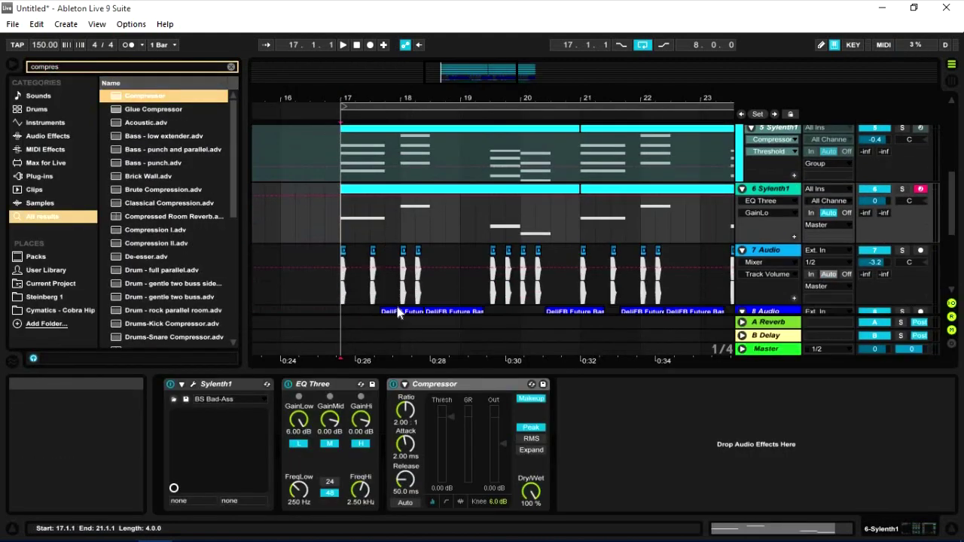
pyautogui.scroll(-1, 397, 307)
pyautogui.click(406, 384)
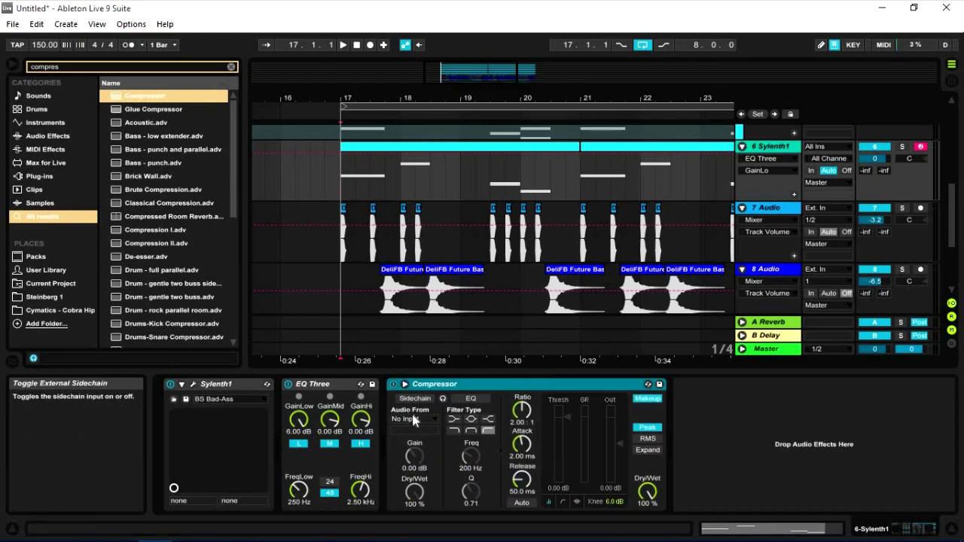
pyautogui.click(413, 418)
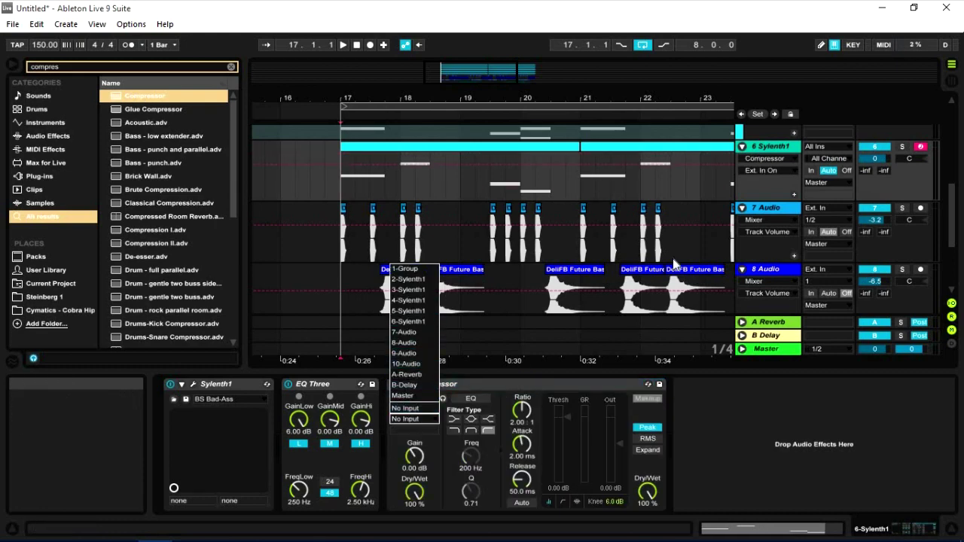
pyautogui.click(402, 341)
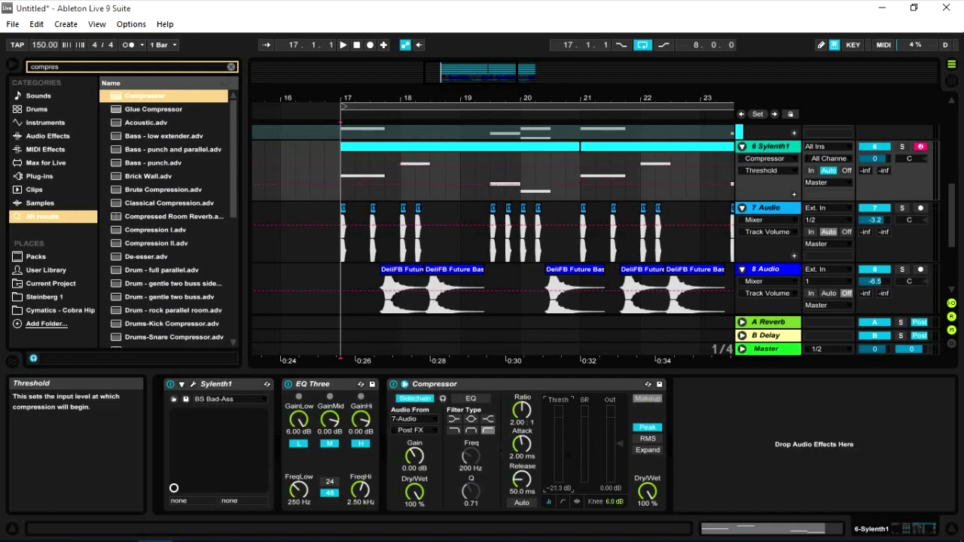
pyautogui.press('space')
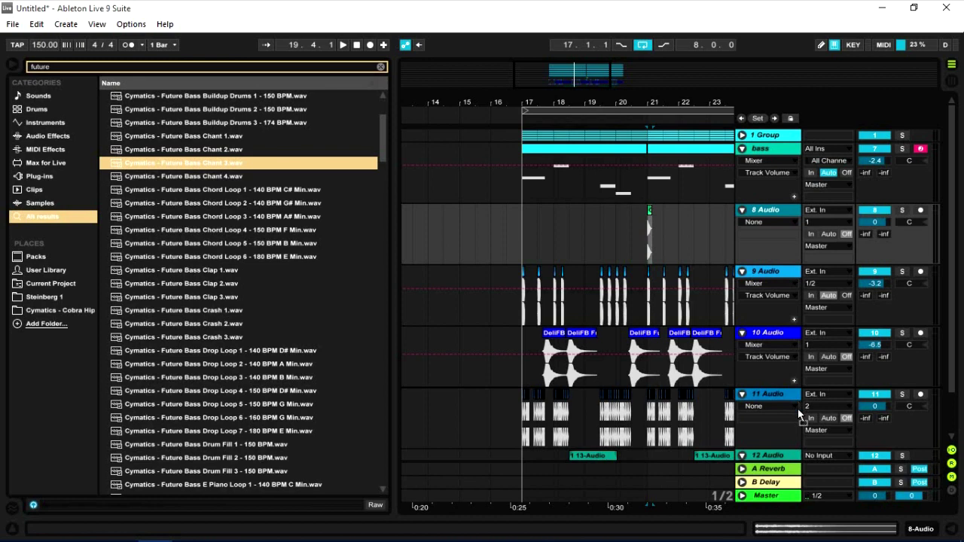
# Step: Move the Future Bass Chant 3 track below the other audio tracks, shift its clip to about 19.2 and play from 18.4
pyautogui.moveTo(797, 409); pyautogui.dragTo(779, 439)
pyautogui.moveTo(604, 102); pyautogui.dragTo(529, 98)
pyautogui.moveTo(679, 407); pyautogui.dragTo(499, 410)
pyautogui.click(430, 436)
pyautogui.press('space')
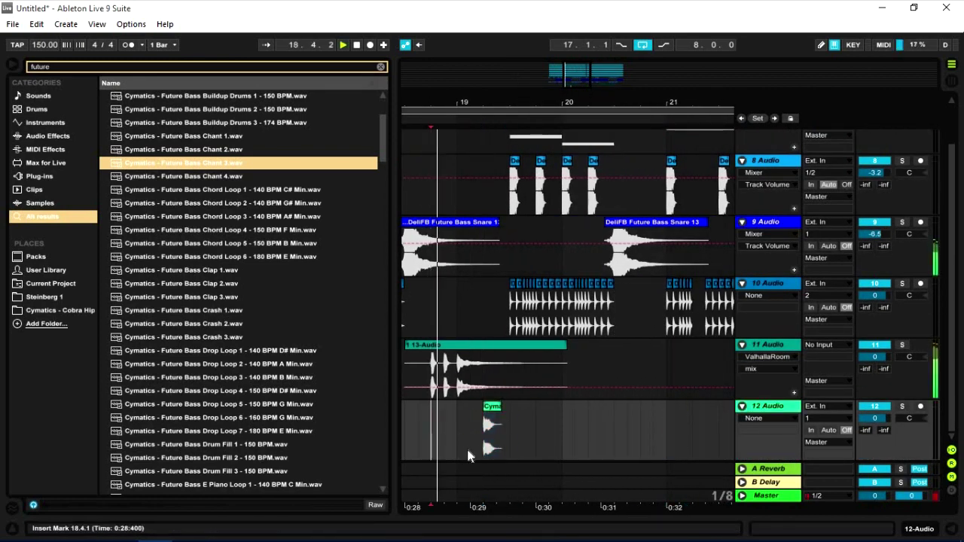
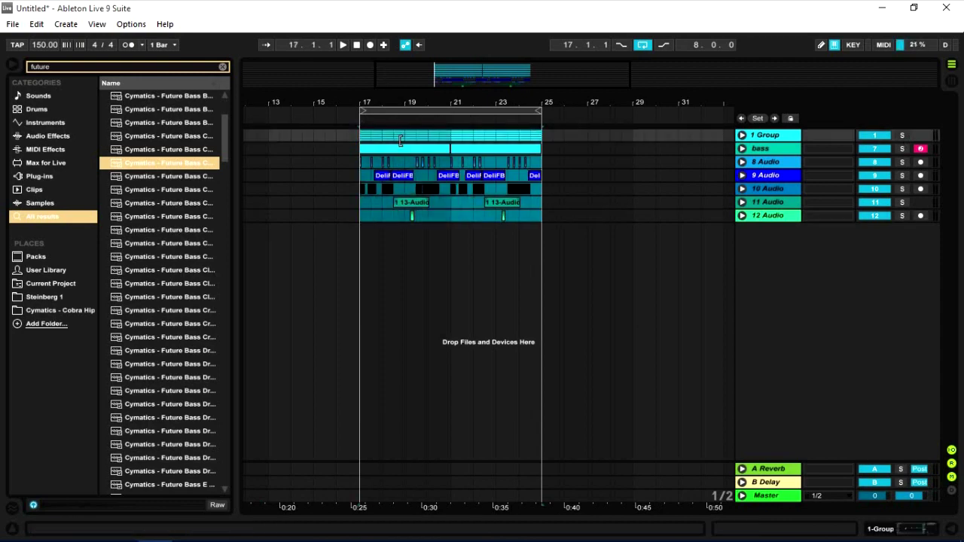
# Step: Extend the arrangement loop starting at bar 17 to 16 bars
pyautogui.scroll(-1, 527, 112)
pyautogui.moveTo(537, 110); pyautogui.dragTo(663, 111)
pyautogui.click(475, 240)
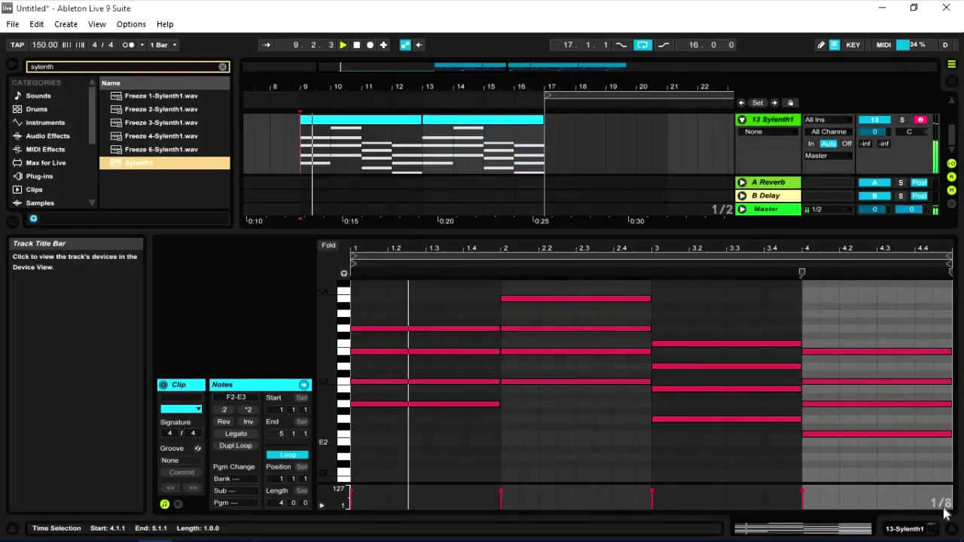
# Step: Add an audio track below 13 Sylenth1, find clap samples and place 15 FB Clap at bar 9
pyautogui.click(953, 532)
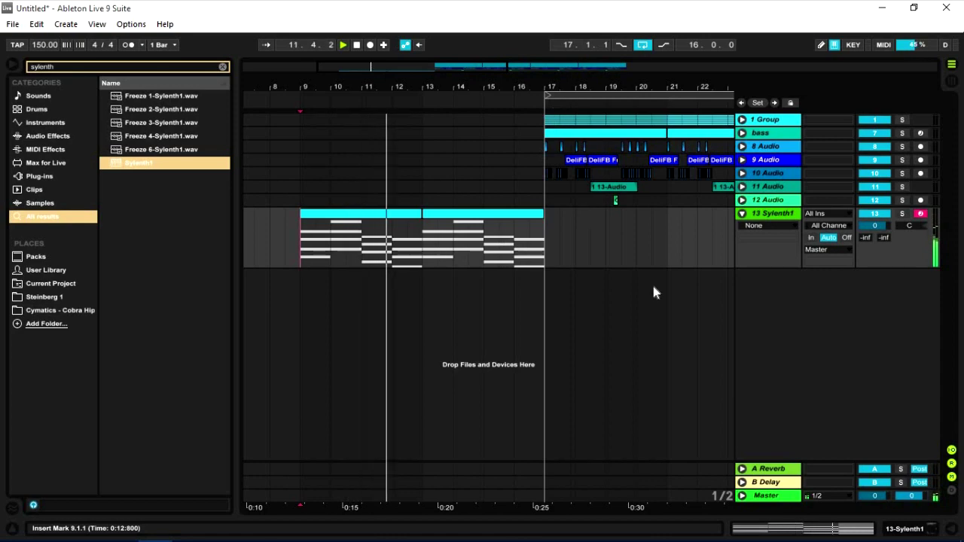
pyautogui.hotkey('ctrl', 't')
pyautogui.press('space')
pyautogui.hotkey('ctrl', 'f')
pyautogui.press('BackSpace')
pyautogui.write('clap')
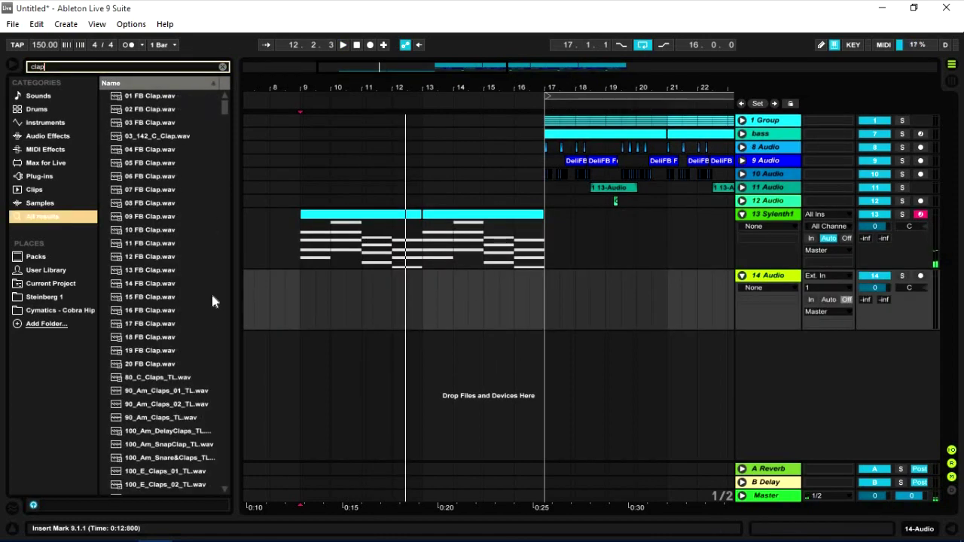
pyautogui.scroll(-3, 179, 220)
pyautogui.click(163, 177)
pyautogui.moveTo(176, 187); pyautogui.dragTo(303, 302)
# Step: Duplicate the clap into a buildup with quarter-note hits from bar 9, sixteenth-note hits in bar 13 and a faster roll in bar 14
pyautogui.press('space')
pyautogui.moveTo(324, 91); pyautogui.dragTo(397, 127)
pyautogui.press('space')
pyautogui.moveTo(342, 304)
pyautogui.mouseDown()
pyautogui.moveTo(302, 304)
pyautogui.moveTo(345, 304)
pyautogui.mouseUp()
pyautogui.hotkey('ctrl', 'd')
pyautogui.hotkey('ctrl', 'z')
pyautogui.hotkey('ctrl', 'd')
pyautogui.hotkey('ctrl', 'd')
pyautogui.hotkey('ctrl', 'd')
pyautogui.hotkey('ctrl', 'd')
pyautogui.click(311, 311)
pyautogui.press('space')
# Step: Move the fast clap roll to bar 15, fill bar 14 with the sixteenth-note claps and play from bar 13
pyautogui.moveTo(434, 252); pyautogui.dragTo(494, 251)
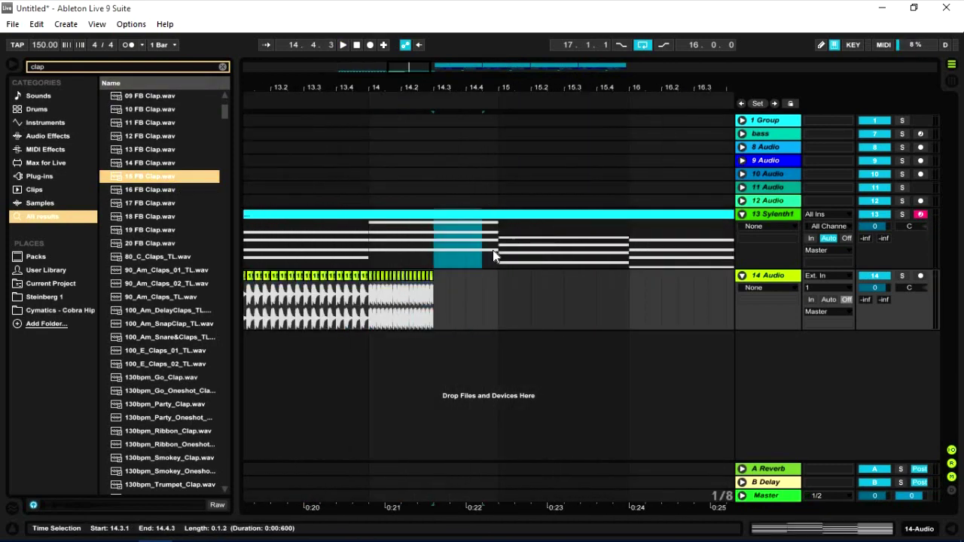
pyautogui.moveTo(482, 90); pyautogui.dragTo(468, 105)
pyautogui.moveTo(484, 304); pyautogui.dragTo(407, 307)
pyautogui.press('Delete')
pyautogui.click(487, 301)
pyautogui.moveTo(488, 302); pyautogui.dragTo(563, 303)
pyautogui.moveTo(406, 309); pyautogui.dragTo(329, 322)
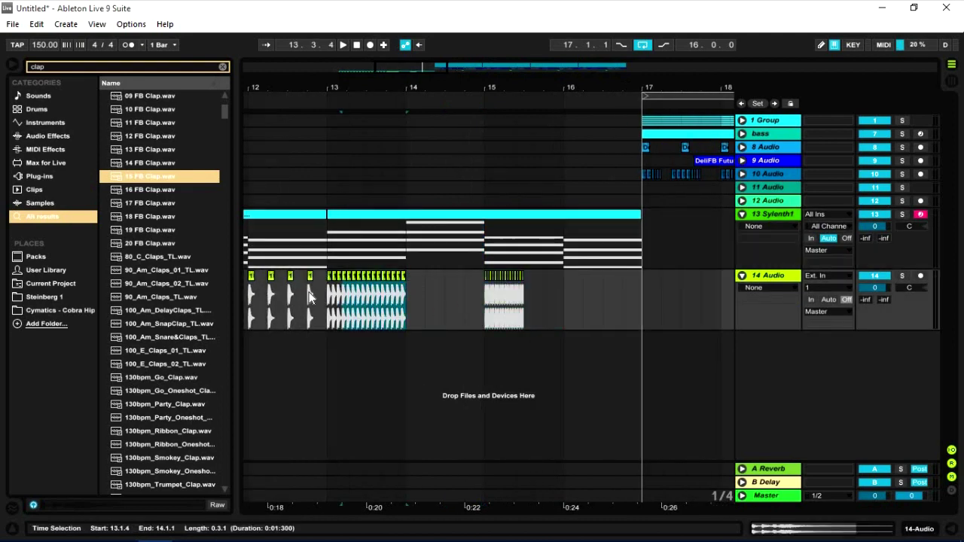
pyautogui.hotkey('ctrl', 'd')
pyautogui.click(329, 314)
pyautogui.press('space')
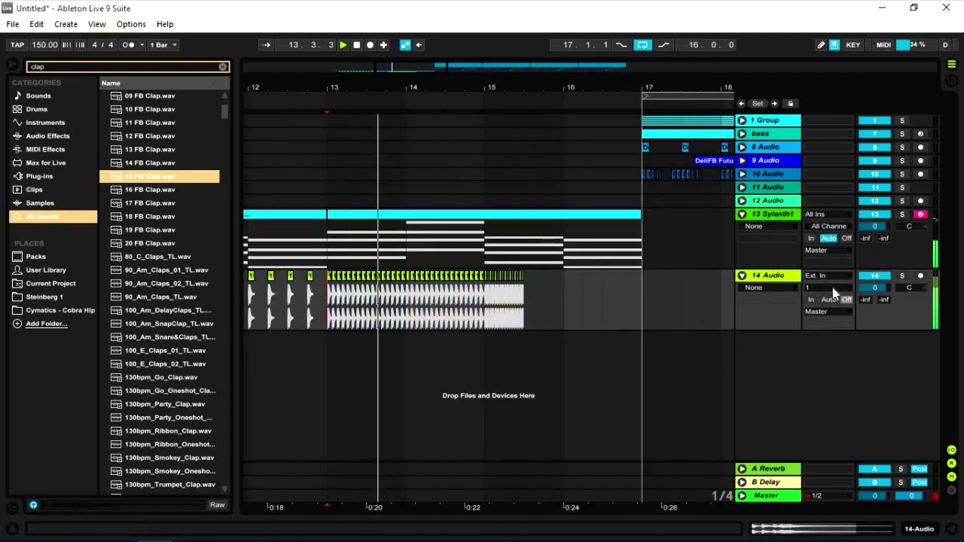
# Step: Place Cymatics - Future Bass Buildup Drums 2 - 150 BPM at bar 9 on 15 Audio and lower that track to -6.5 dB
pyautogui.click(607, 239)
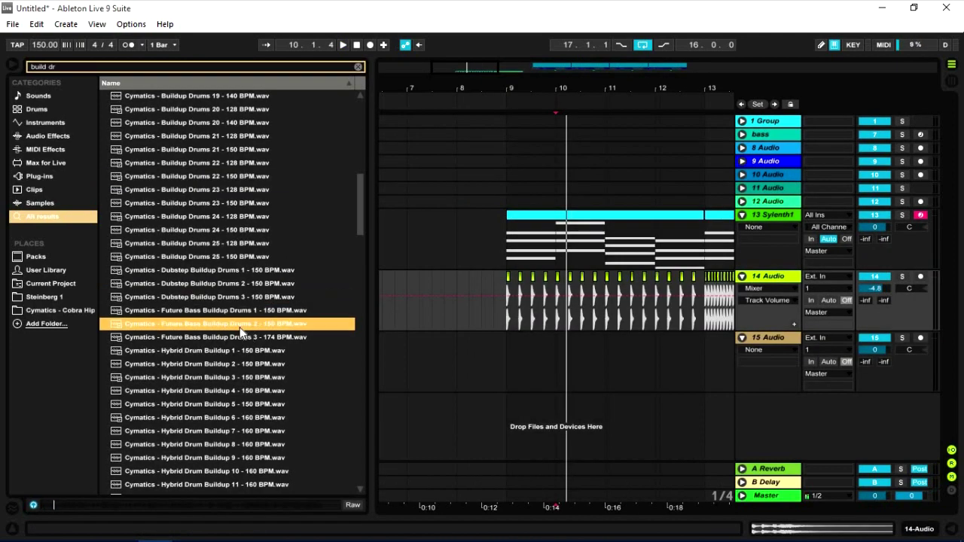
pyautogui.moveTo(239, 327); pyautogui.dragTo(518, 358)
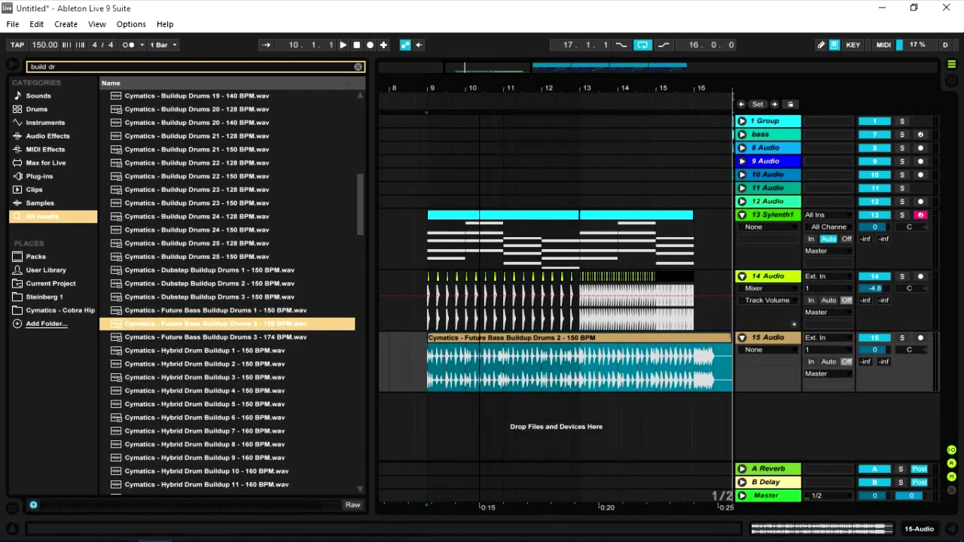
pyautogui.press('space')
pyautogui.press('Tab')
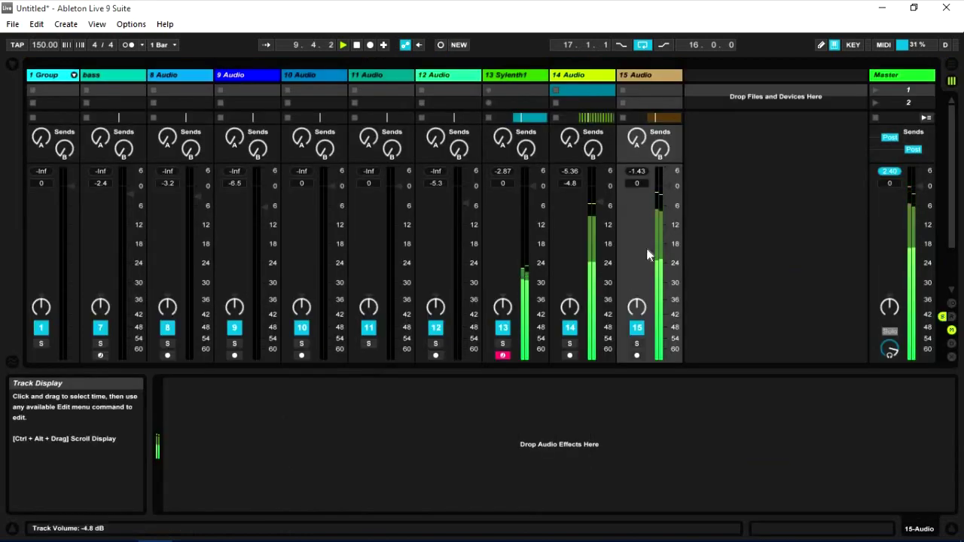
pyautogui.moveTo(668, 187); pyautogui.dragTo(667, 209)
pyautogui.press('Tab')
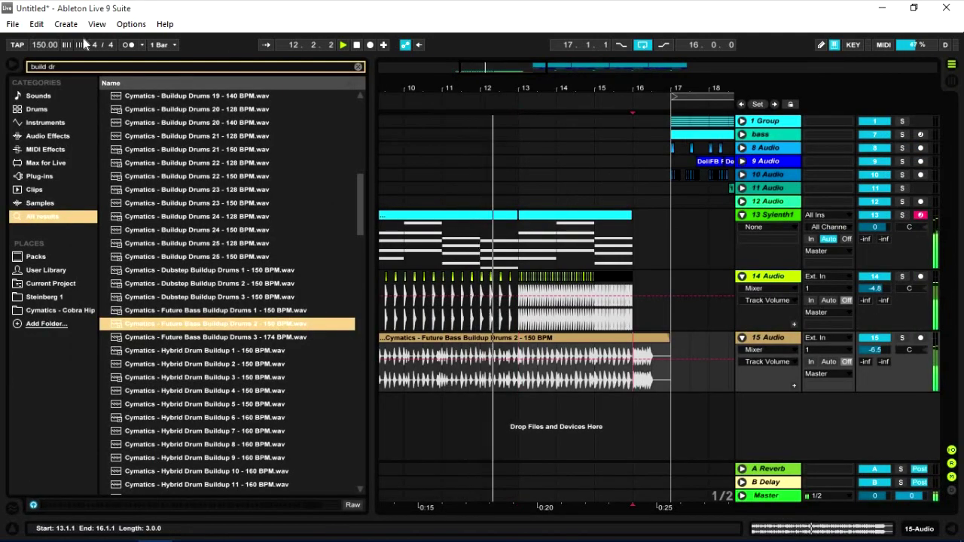
# Step: Copy the four-bar chord clip of 4 Sylenth1 to bar 9 and duplicate it to fill up to bar 17
pyautogui.click(12, 65)
pyautogui.moveTo(198, 84); pyautogui.dragTo(111, 106)
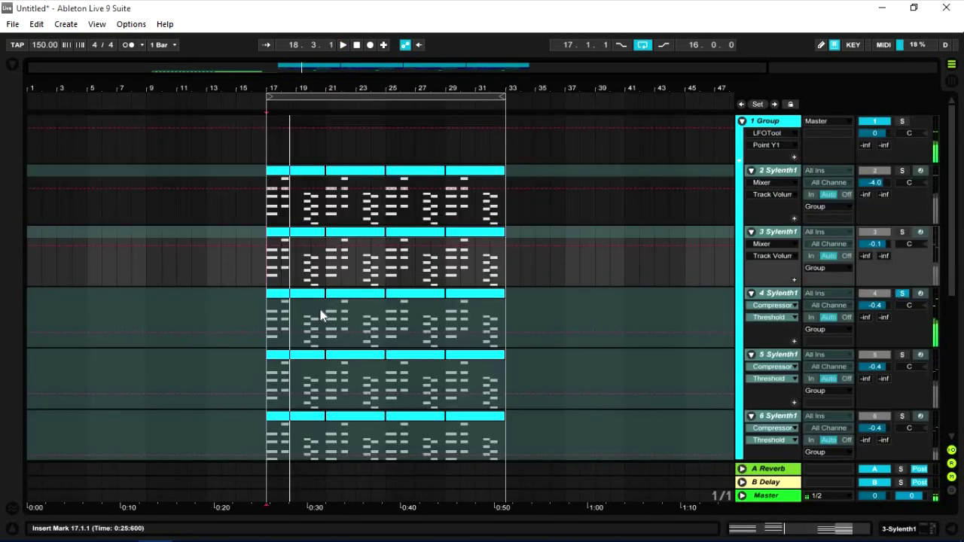
pyautogui.moveTo(321, 314); pyautogui.dragTo(190, 303)
pyautogui.hotkey('ctrl', 'd')
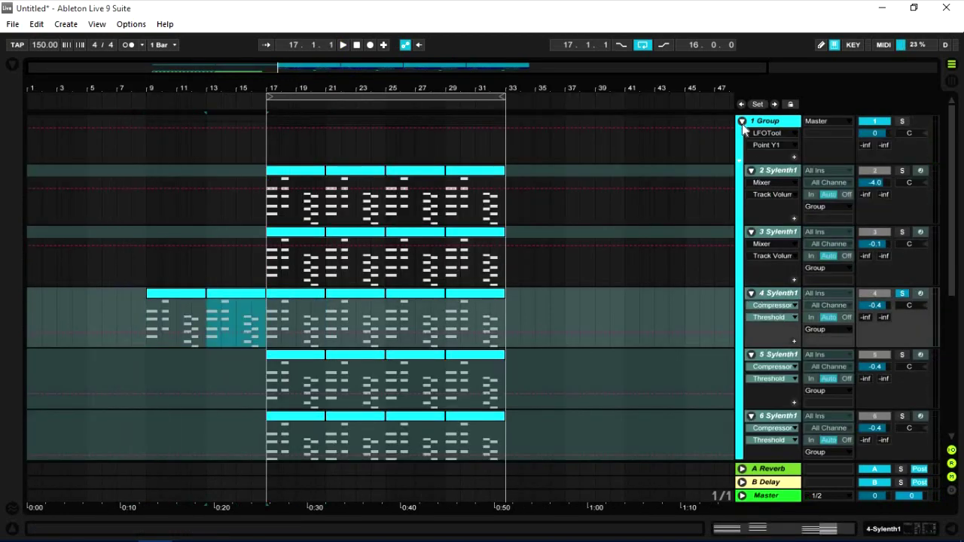
pyautogui.click(744, 128)
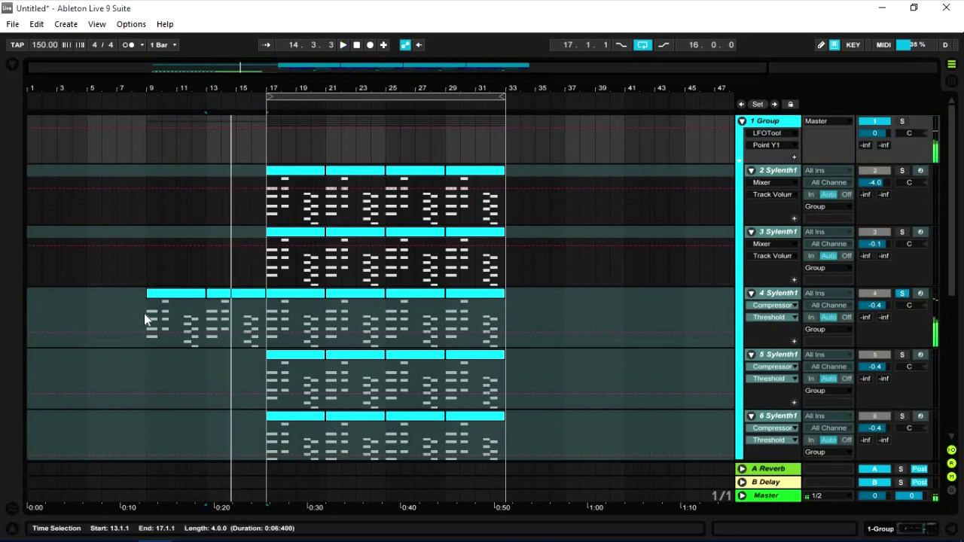
# Step: Automate the track volume of 4 Sylenth1 to ramp up from bar 9 to bar 17
pyautogui.moveTo(144, 314); pyautogui.dragTo(263, 315)
pyautogui.click(875, 305)
pyautogui.moveTo(192, 310); pyautogui.dragTo(192, 334)
pyautogui.moveTo(266, 348); pyautogui.dragTo(256, 320)
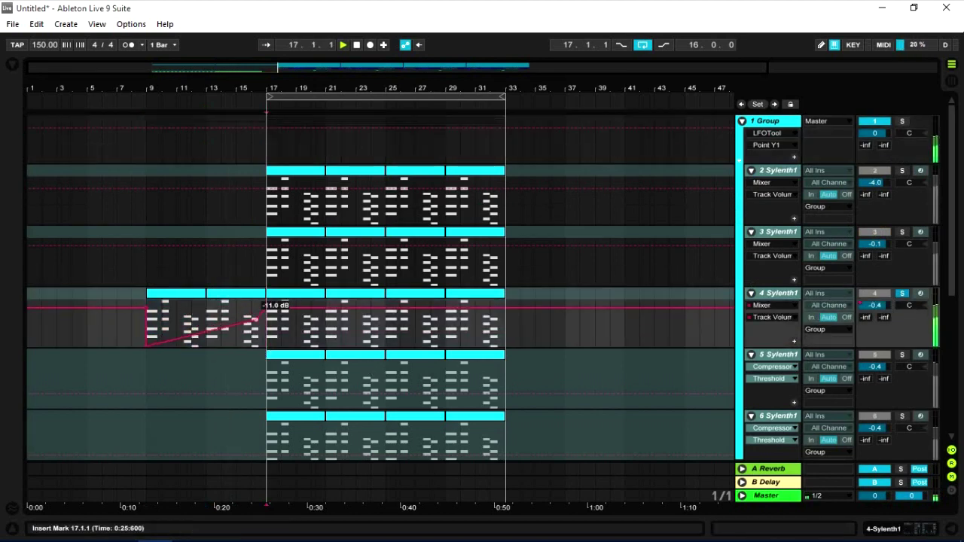
pyautogui.press('space')
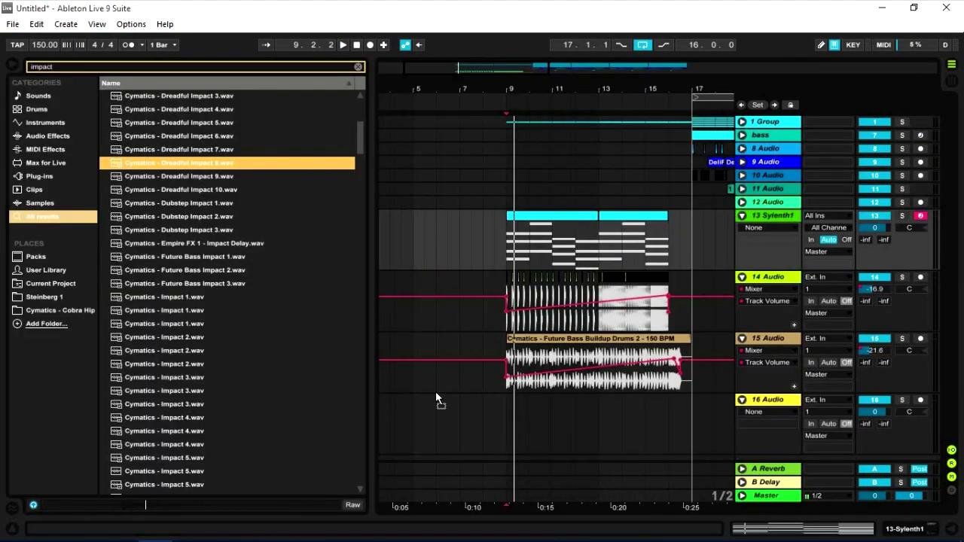
# Step: Place Cymatics - Dreadful Impact 8 on 16 Audio near bar 9 and play it with the buildup
pyautogui.moveTo(435, 391); pyautogui.dragTo(474, 421)
pyautogui.moveTo(517, 89); pyautogui.dragTo(517, 248)
pyautogui.moveTo(465, 401); pyautogui.dragTo(531, 401)
pyautogui.moveTo(544, 87); pyautogui.dragTo(545, 30)
pyautogui.click(428, 429)
pyautogui.press('space')
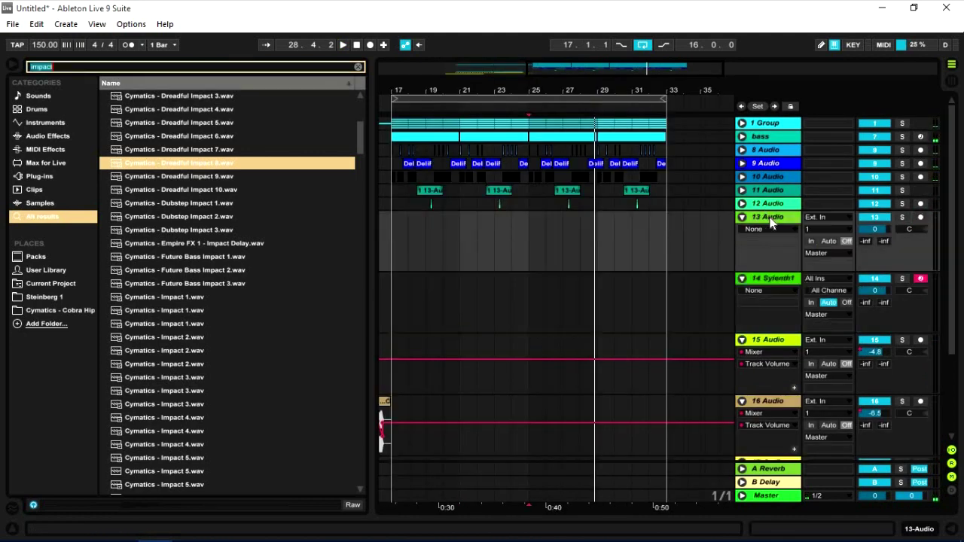
# Step: Audition percussion samples, place a Cymatics Cobra percussion loop at bar 25 on 13 Audio and play the arrangement from bar 9
pyautogui.write('cusion')
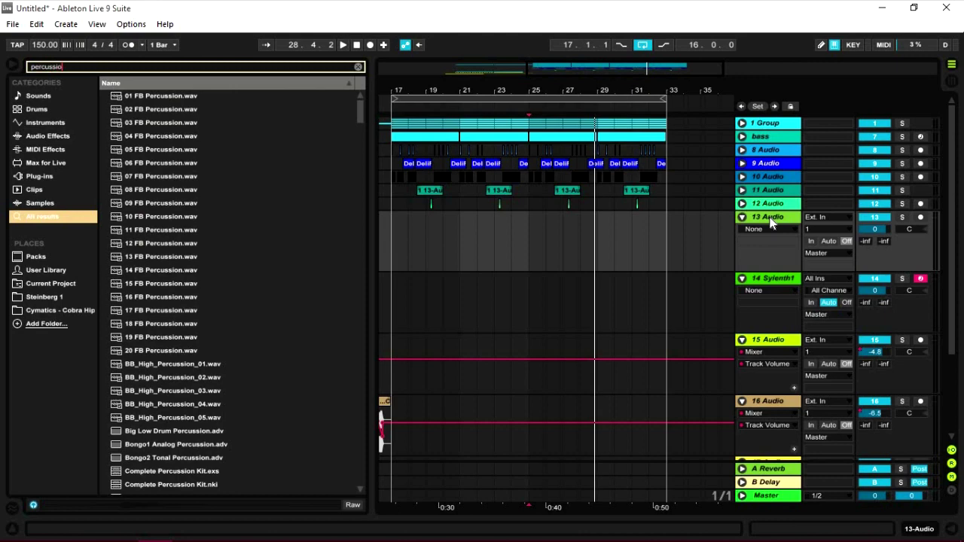
pyautogui.scroll(-5, 225, 312)
pyautogui.click(248, 314)
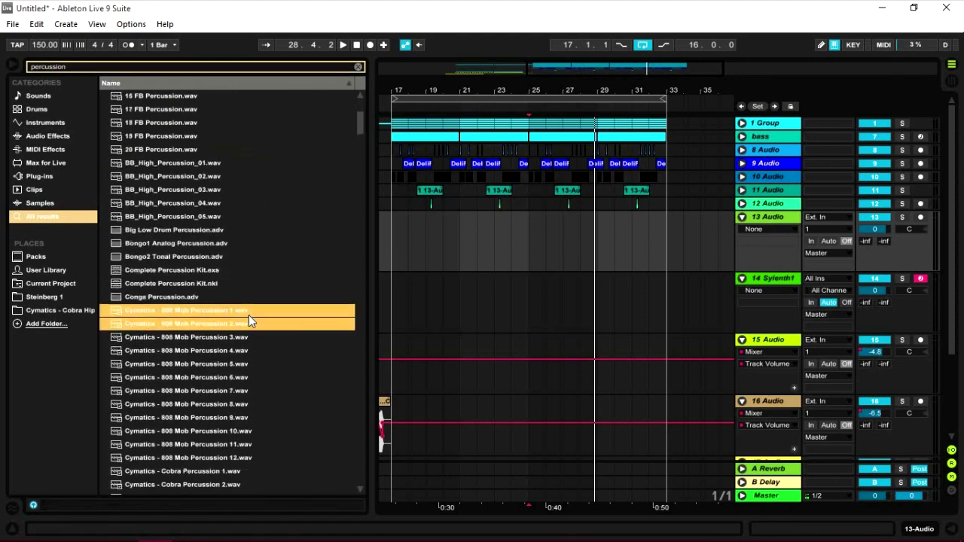
pyautogui.scroll(-4, 226, 301)
pyautogui.click(205, 295)
pyautogui.click(218, 322)
pyautogui.scroll(-5, 260, 287)
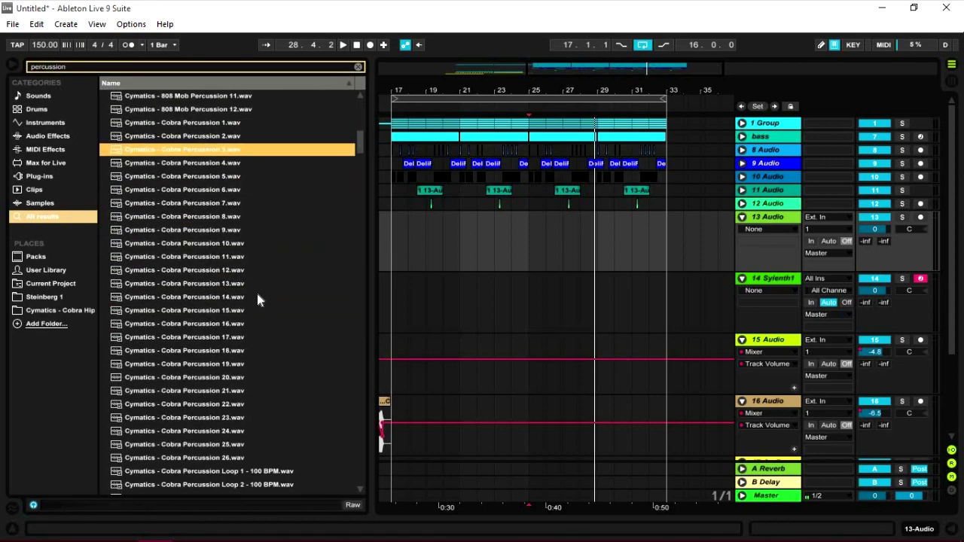
pyautogui.click(254, 327)
pyautogui.moveTo(399, 299); pyautogui.dragTo(540, 234)
pyautogui.click(81, 359)
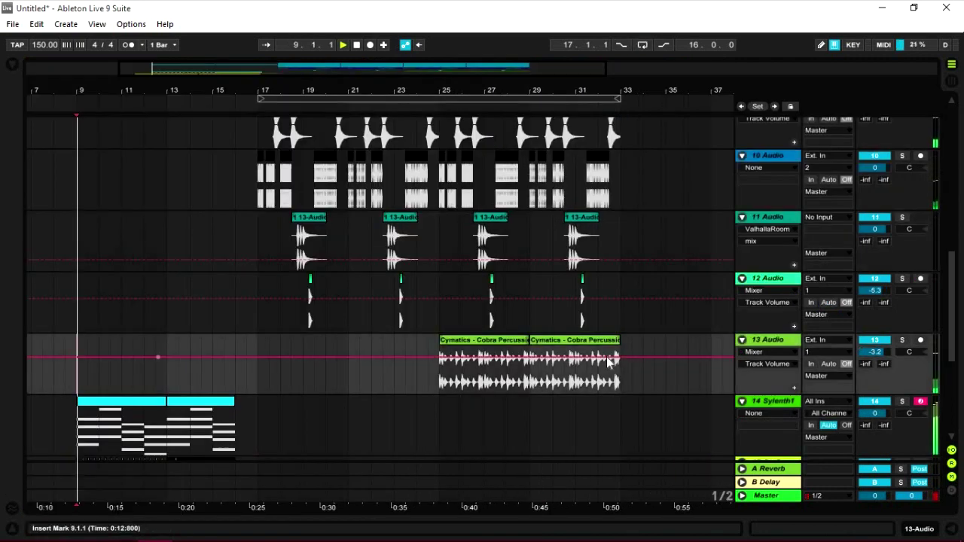
pyautogui.press('space')
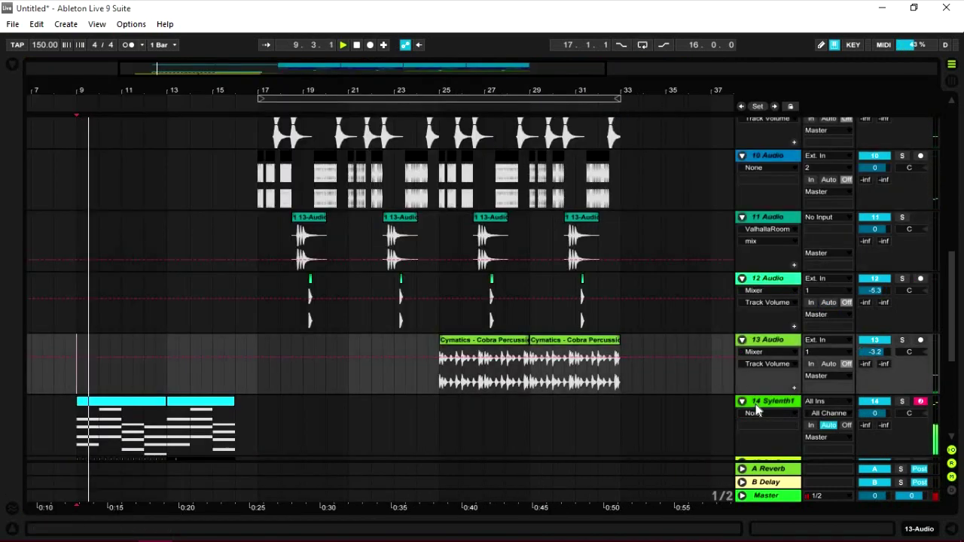
# Step: Duplicate the 14 Sylenth1 track, solo the copy and play it
pyautogui.click(759, 406)
pyautogui.scroll(-3, 483, 342)
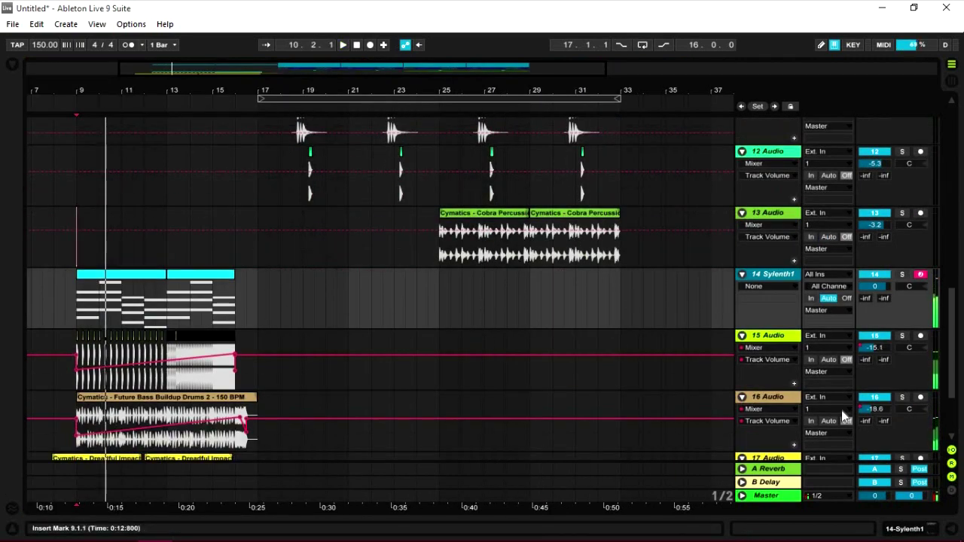
pyautogui.hotkey('ctrl', 'd')
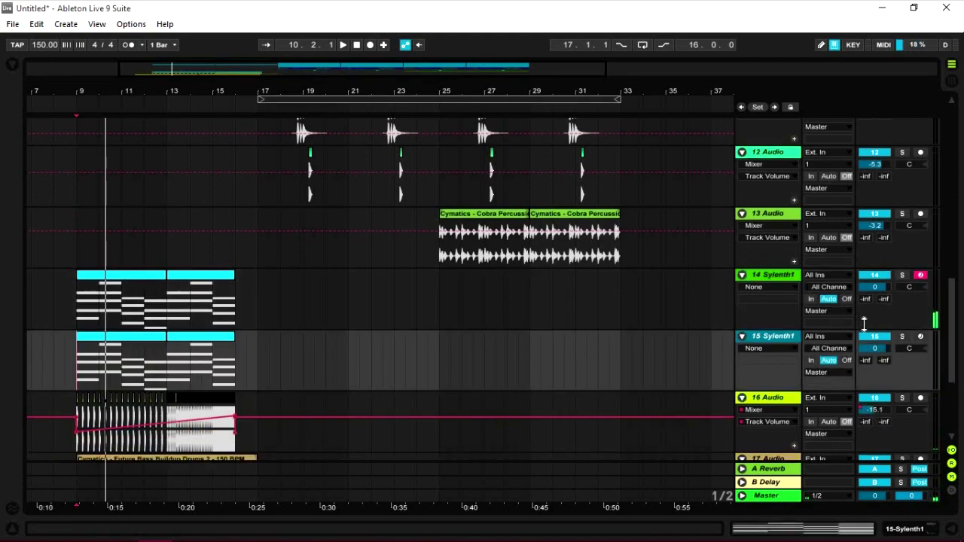
pyautogui.click(902, 336)
pyautogui.press('space')
# Step: Load the Audentity Lead 32 preset in 15 Sylenth1, enable its arpeggiator and play it with the other tracks
pyautogui.doubleClick(773, 336)
pyautogui.scroll(-3, 320, 247)
pyautogui.click(193, 385)
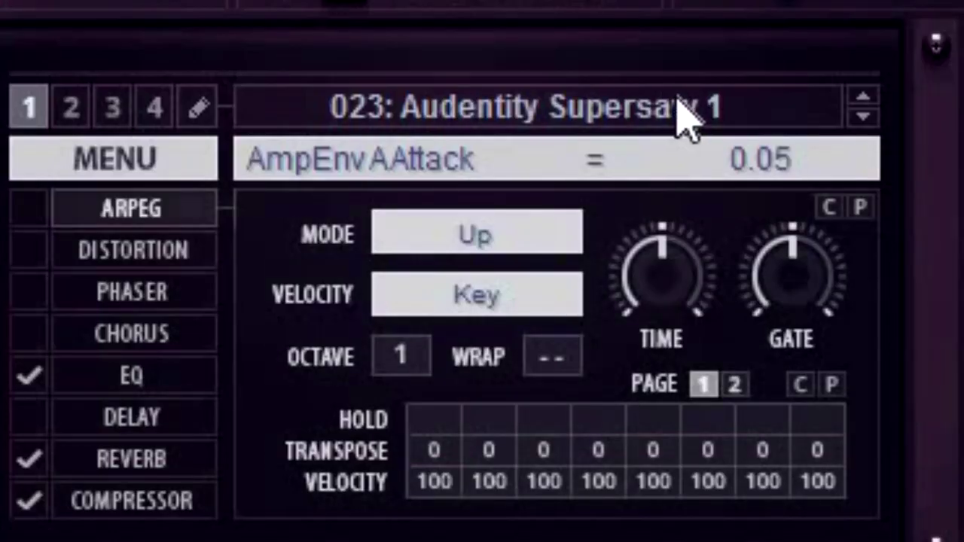
pyautogui.click(684, 118)
pyautogui.click(870, 460)
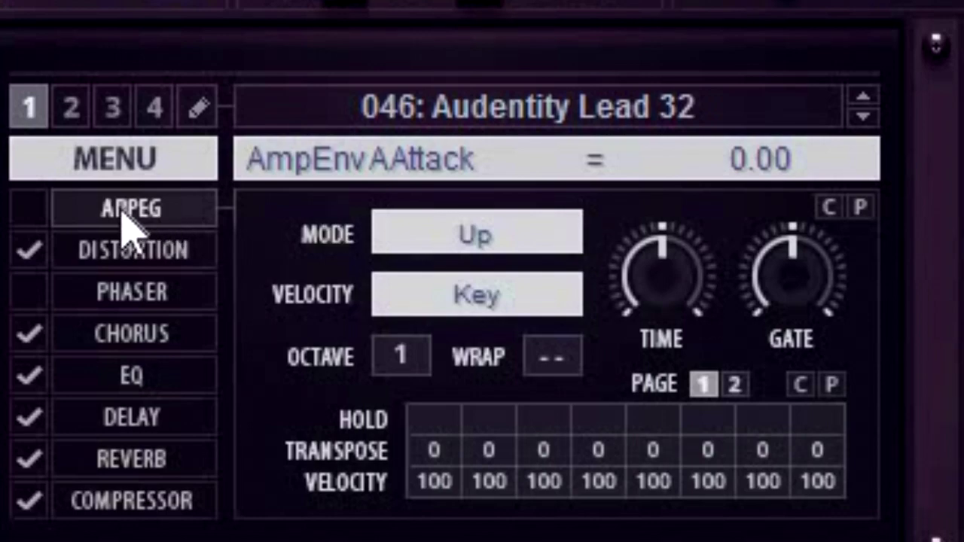
pyautogui.click(34, 213)
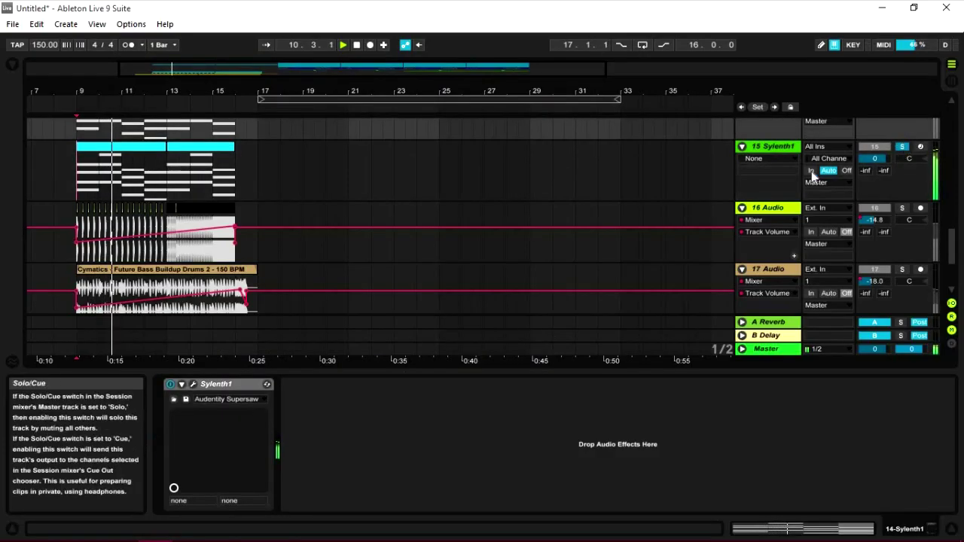
pyautogui.scroll(2, 365, 265)
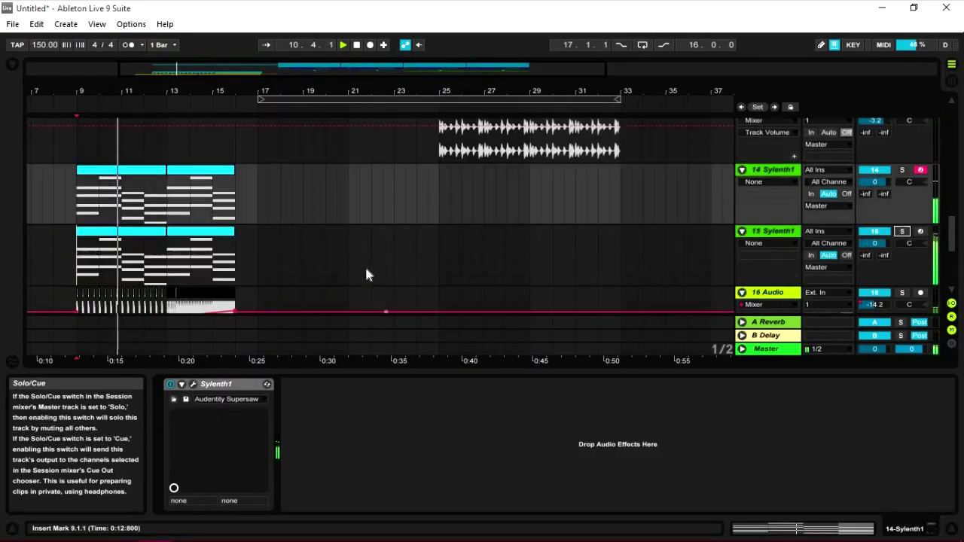
pyautogui.scroll(1, 366, 270)
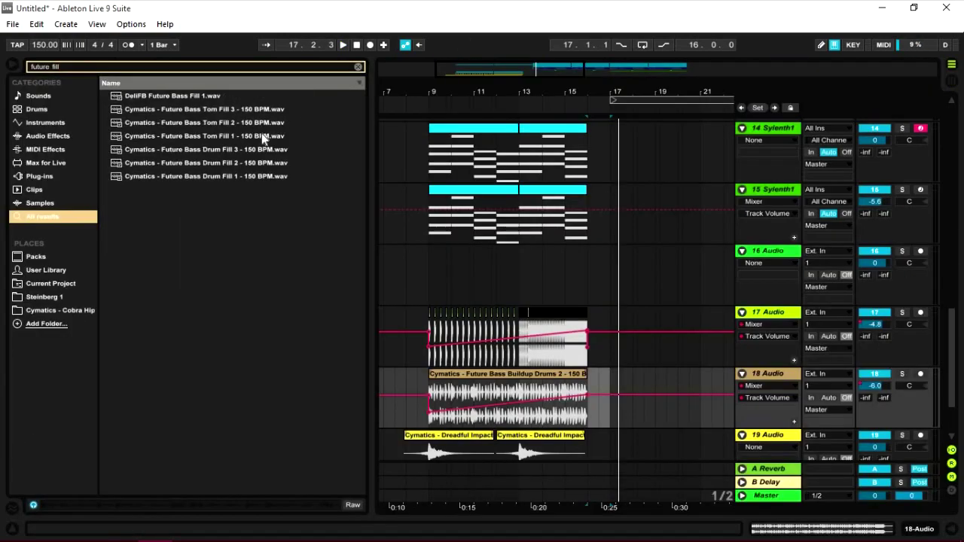
# Step: Audition the Cymatics tom and drum fills and place Future Bass Tom Fill 3 on 16 Audio at bar 16
pyautogui.click(260, 109)
pyautogui.click(263, 152)
pyautogui.click(246, 122)
pyautogui.moveTo(245, 111)
pyautogui.mouseDown()
pyautogui.moveTo(551, 284)
pyautogui.moveTo(605, 257)
pyautogui.mouseUp()
pyautogui.click(576, 279)
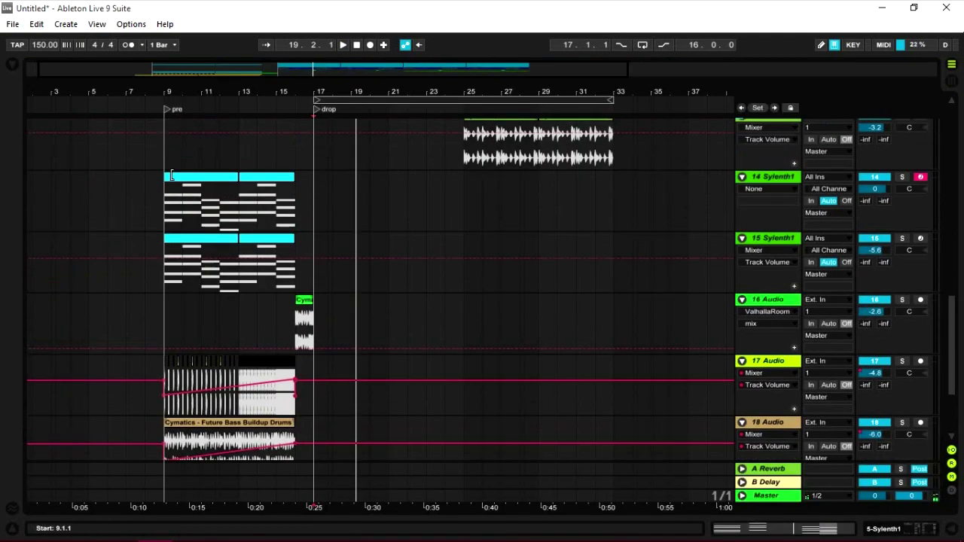
# Step: Copy the four-bar clips of 14 Sylenth1 and 15 Sylenth1 to bar 1, duplicate them up to bar 9 and play from the start
pyautogui.scroll(2, 168, 202)
pyautogui.moveTo(202, 97); pyautogui.dragTo(212, 96)
pyautogui.moveTo(196, 178); pyautogui.dragTo(54, 212)
pyautogui.hotkey('ctrl', 'd')
pyautogui.moveTo(199, 239); pyautogui.dragTo(50, 271)
pyautogui.hotkey('ctrl', 'd')
pyautogui.scroll(-3, 341, 393)
pyautogui.press('space')
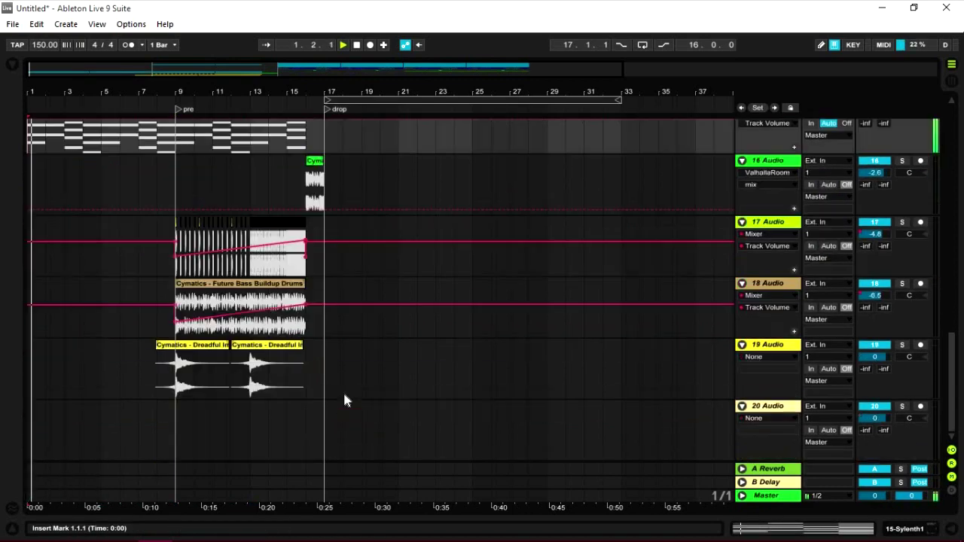
pyautogui.scroll(6, 430, 372)
pyautogui.scroll(10, 431, 374)
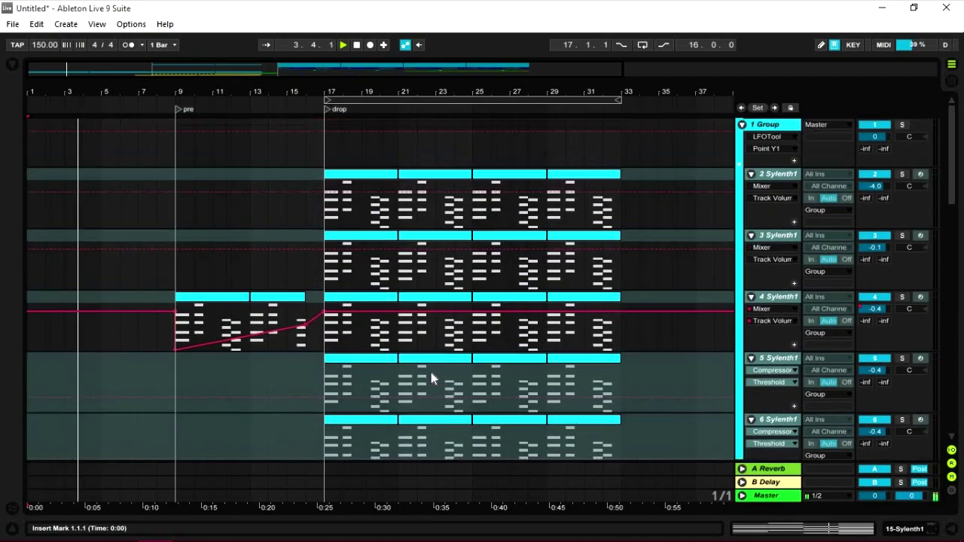
pyautogui.scroll(-8, 431, 372)
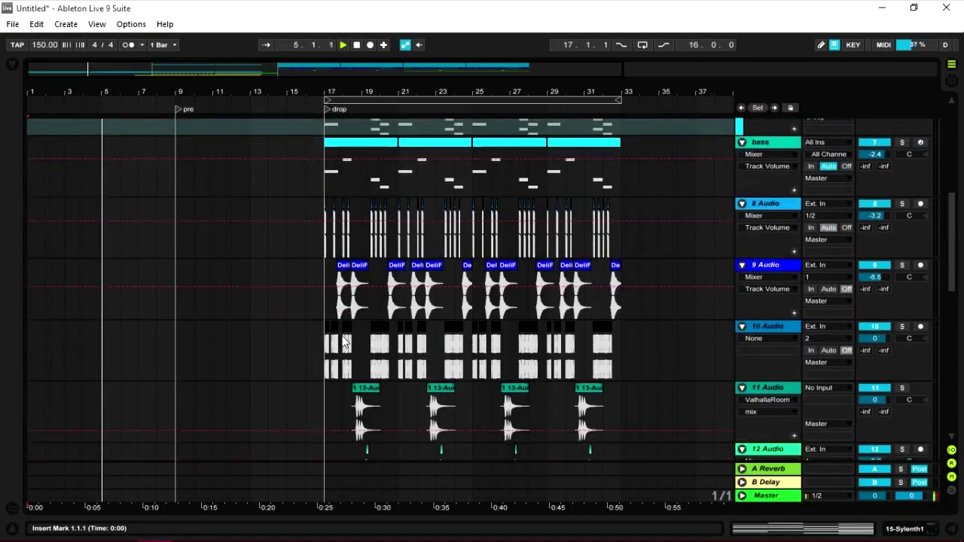
pyautogui.scroll(-10, 355, 347)
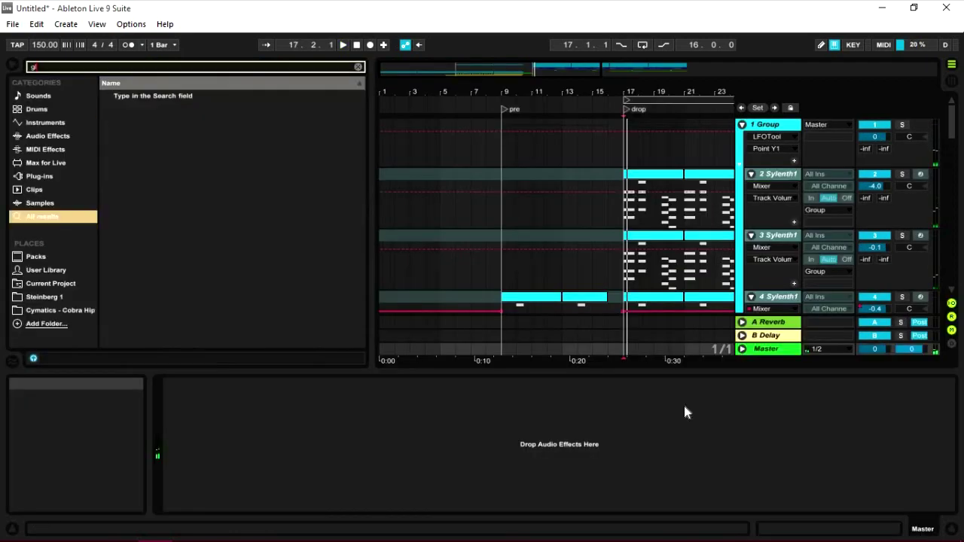
# Step: Search the browser for glue and add the Glue Compressor to the Master track
pyautogui.write('glur')
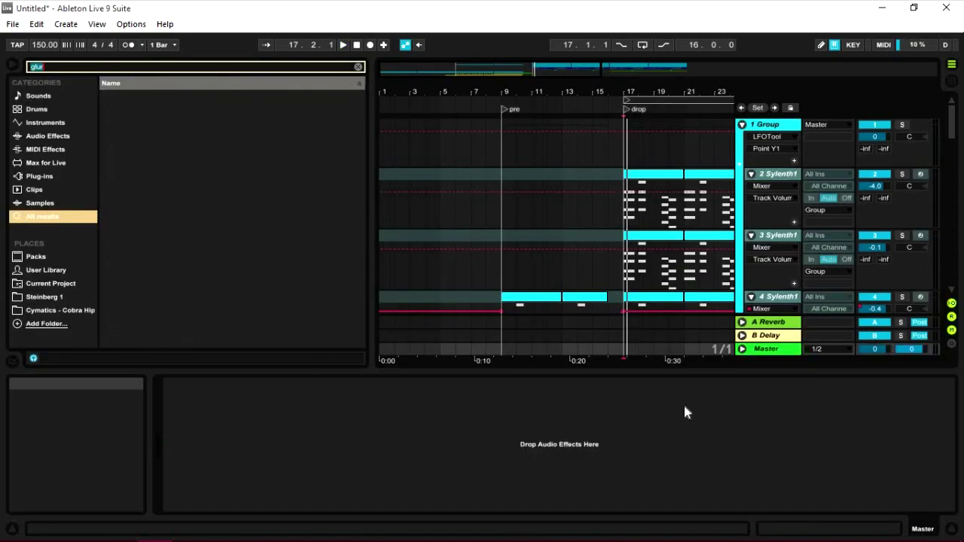
pyautogui.write('glur')
pyautogui.press('BackSpace')
pyautogui.write('e')
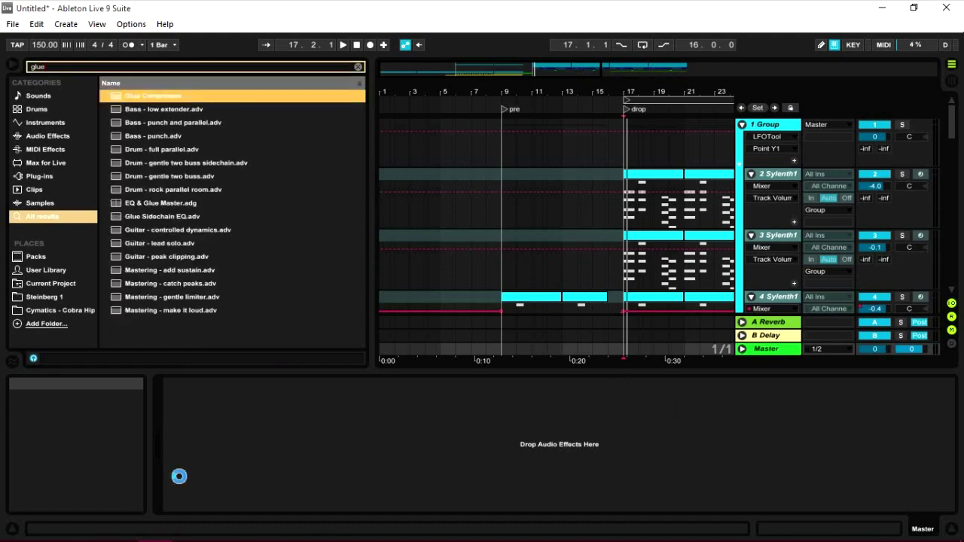
pyautogui.press('Return')
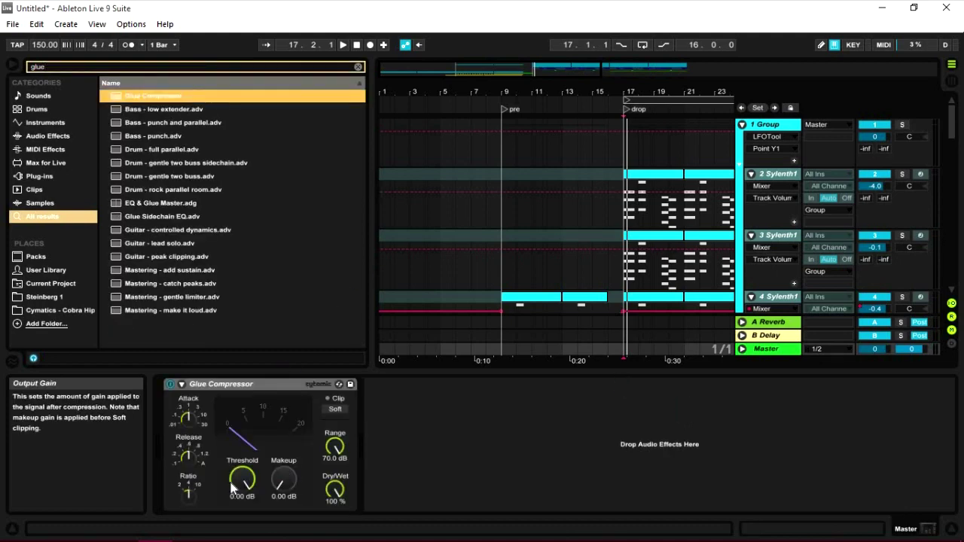
# Step: During playback, set the Glue Compressor threshold to about -8.57 dB, enable soft clipping and raise the makeup gain
pyautogui.press('space')
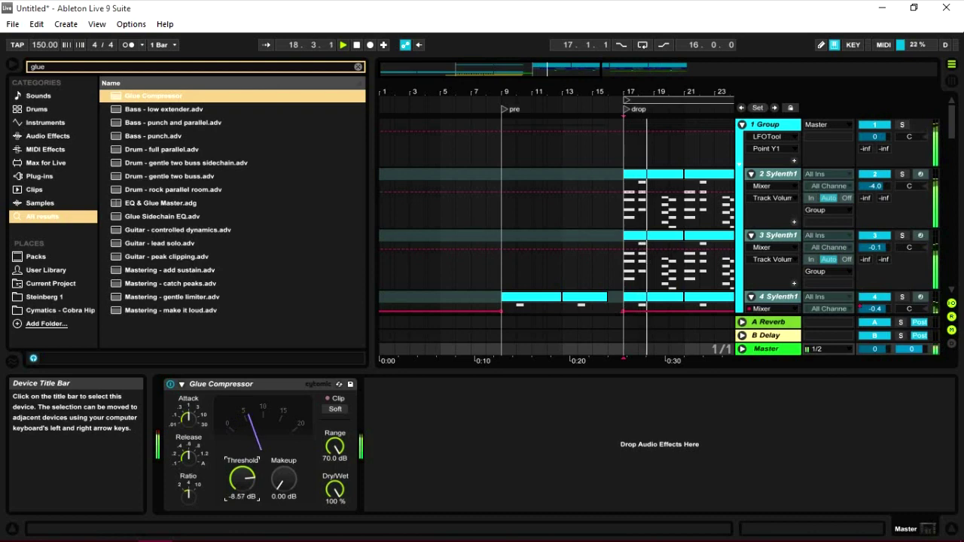
pyautogui.click(335, 408)
pyautogui.moveTo(282, 490); pyautogui.dragTo(281, 459)
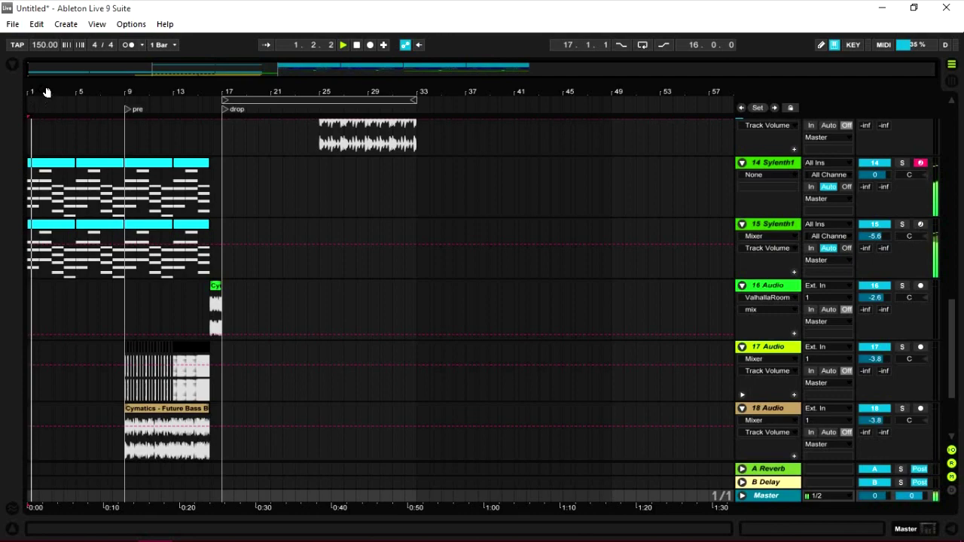
# Step: Play the arrangement from bar 1 and review the intro chords and buildup tracks up to bar 9
pyautogui.moveTo(45, 91); pyautogui.dragTo(45, 151)
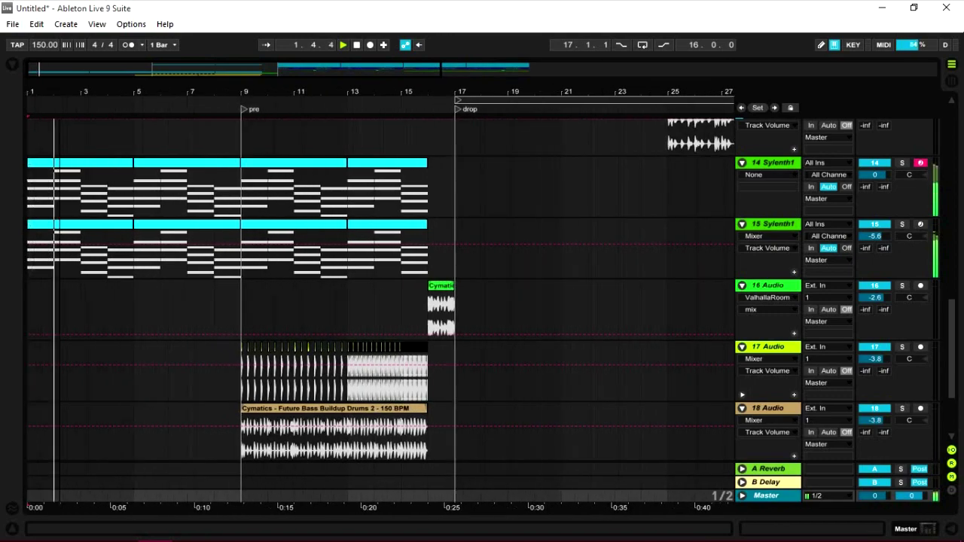
pyautogui.scroll(2, 320, 218)
pyautogui.scroll(-5, 351, 264)
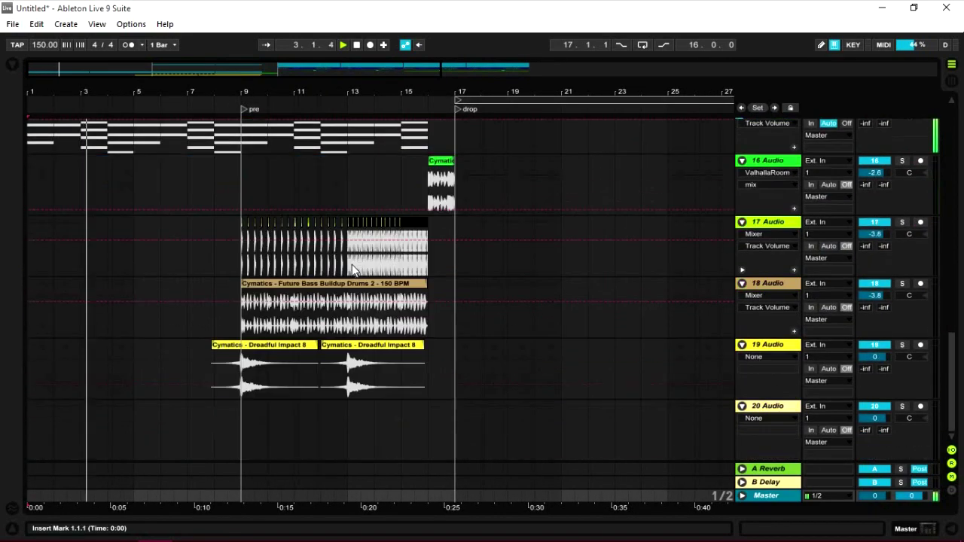
pyautogui.scroll(3, 358, 278)
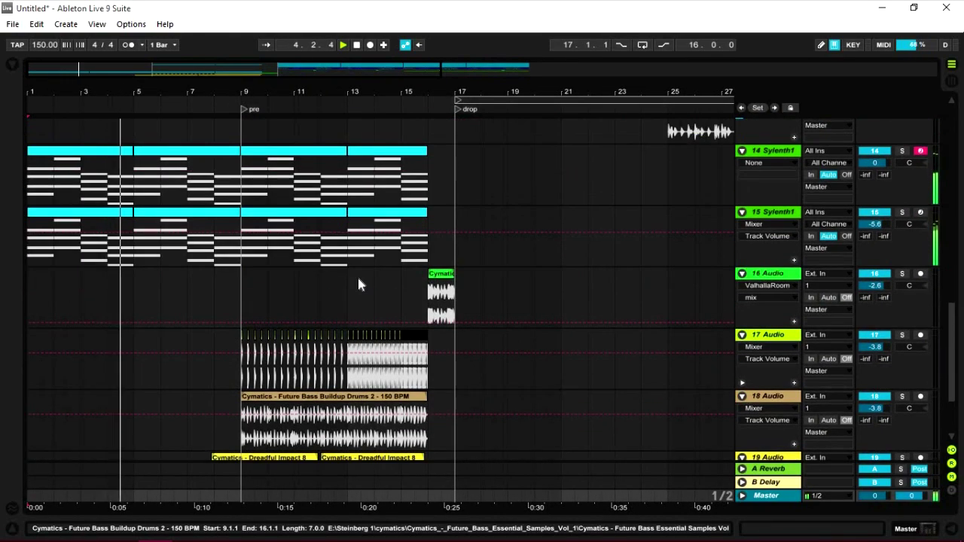
pyautogui.scroll(2, 357, 284)
pyautogui.scroll(-5, 350, 304)
pyautogui.scroll(2, 509, 293)
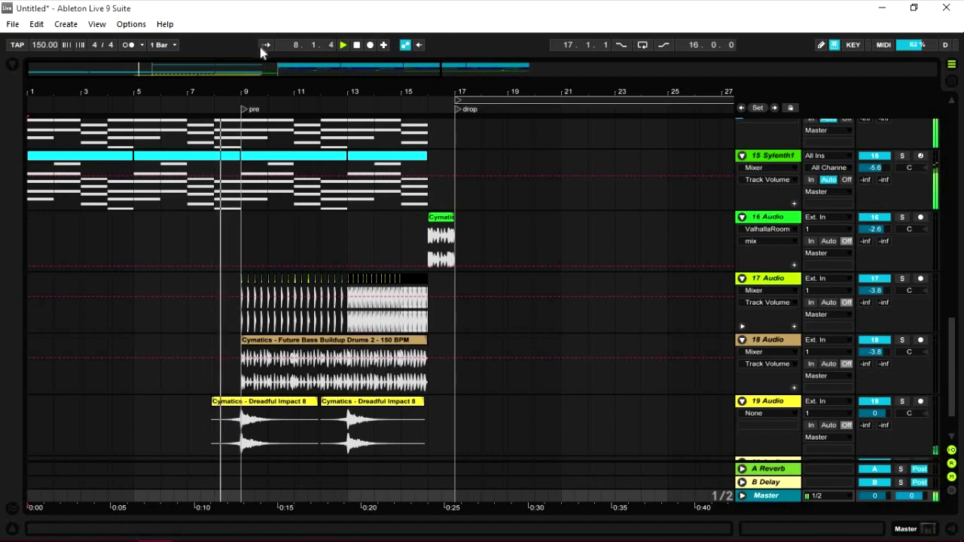
# Step: Turn on playback follow and review the buildup and drop tracks as the section from bar 9 to bar 17 plays
pyautogui.hotkey('ctrl', 'f')
pyautogui.scroll(2, 483, 239)
pyautogui.scroll(-4, 485, 243)
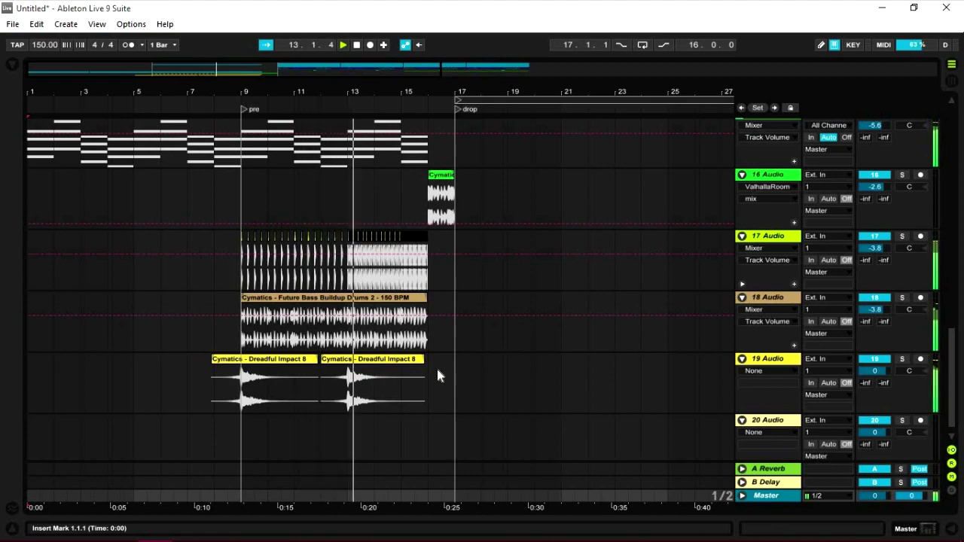
pyautogui.scroll(2, 437, 374)
pyautogui.scroll(10, 436, 369)
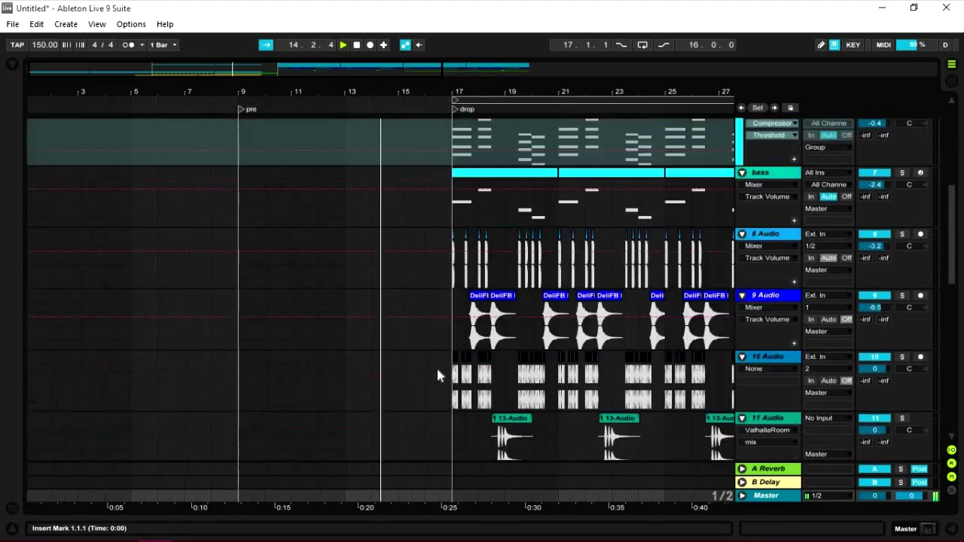
pyautogui.scroll(-10, 467, 346)
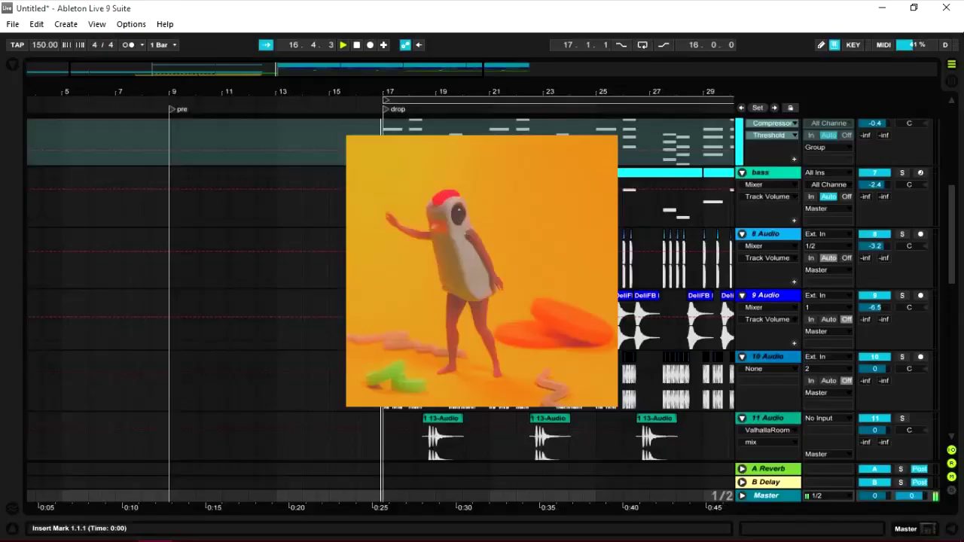
# Step: Listen to the drop from bar 17 and examine its Sylenth1 chords, bass, drums and percussion tracks
pyautogui.scroll(10, 377, 287)
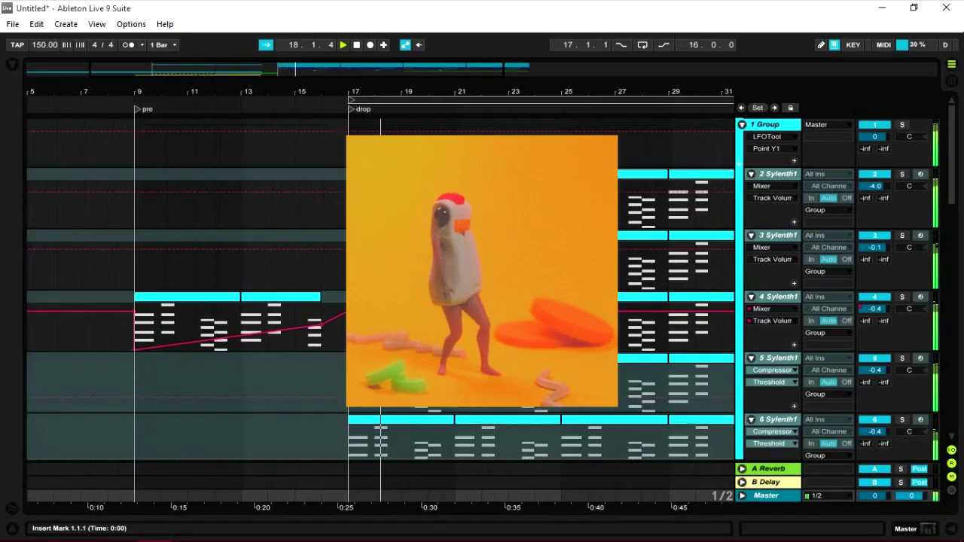
pyautogui.scroll(-3, 377, 286)
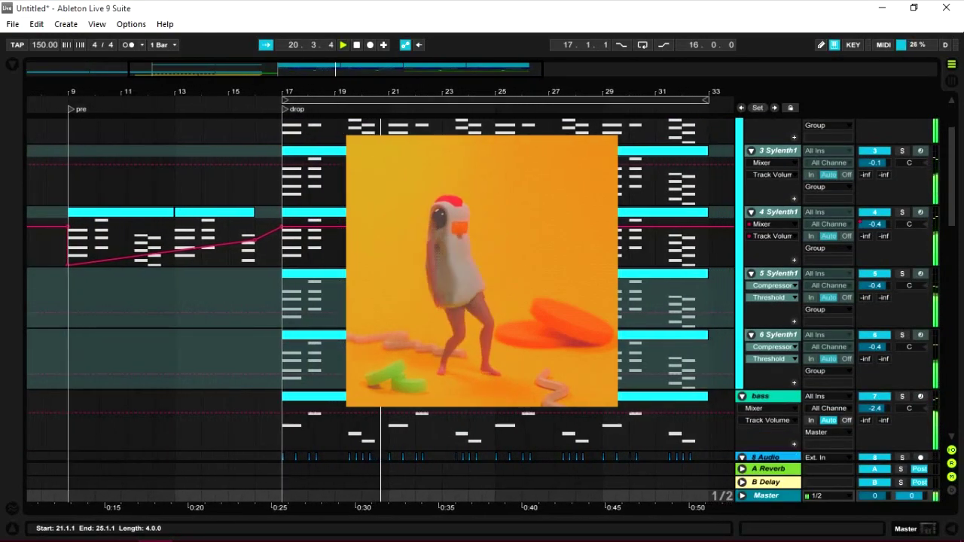
pyautogui.scroll(3, 376, 287)
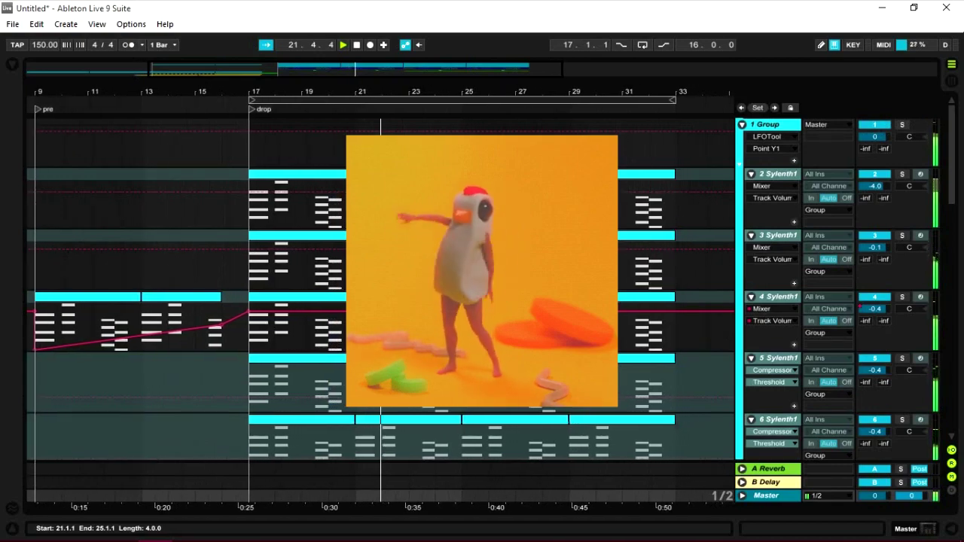
pyautogui.scroll(-10, 377, 286)
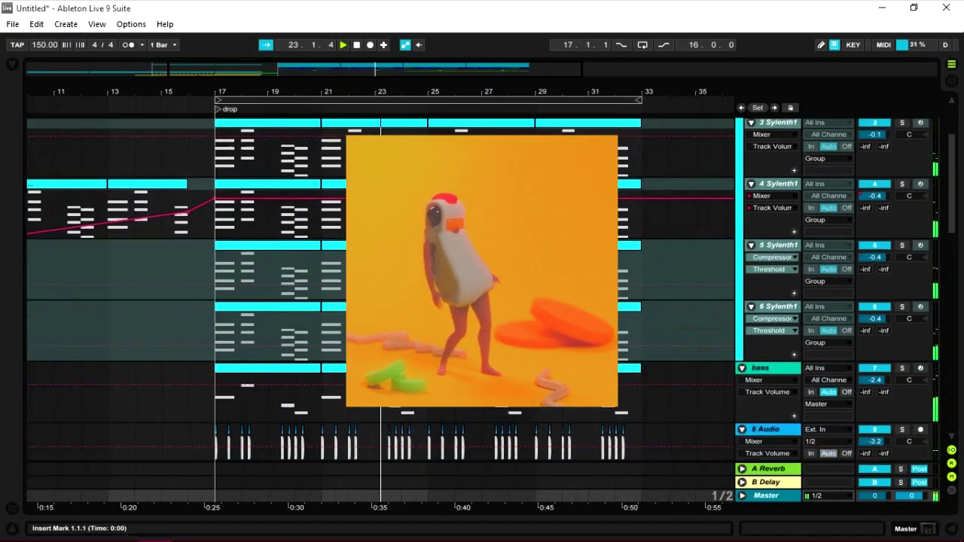
pyautogui.scroll(-3, 376, 286)
pyautogui.scroll(1, 377, 286)
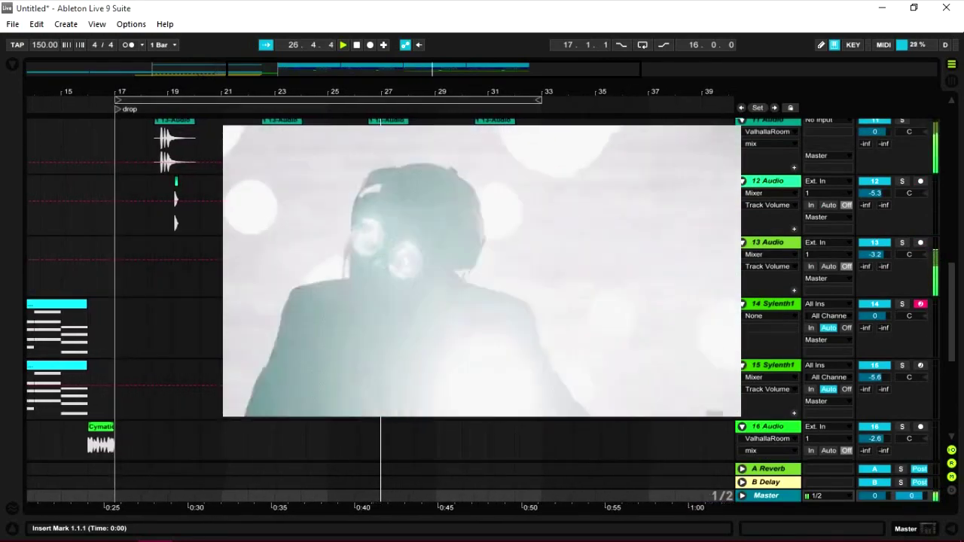
pyautogui.scroll(6, 377, 286)
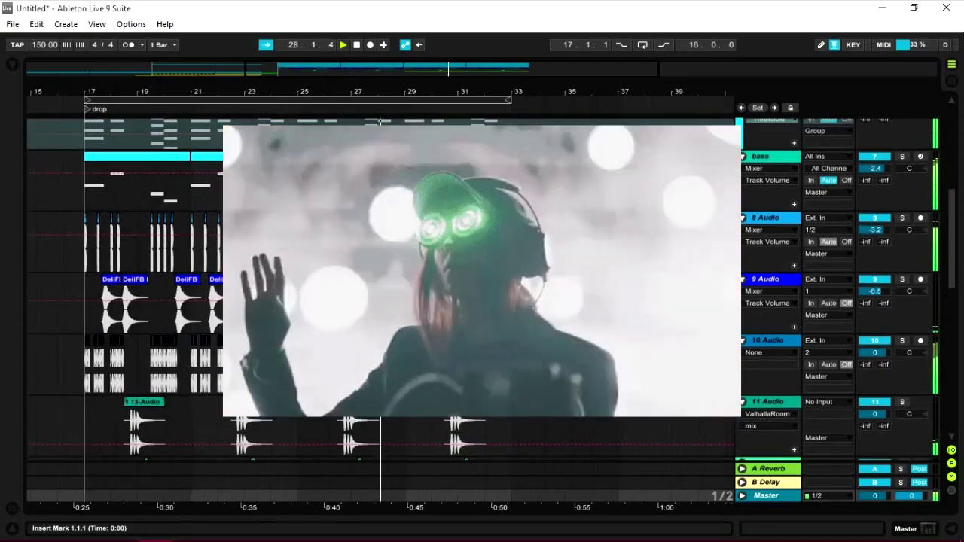